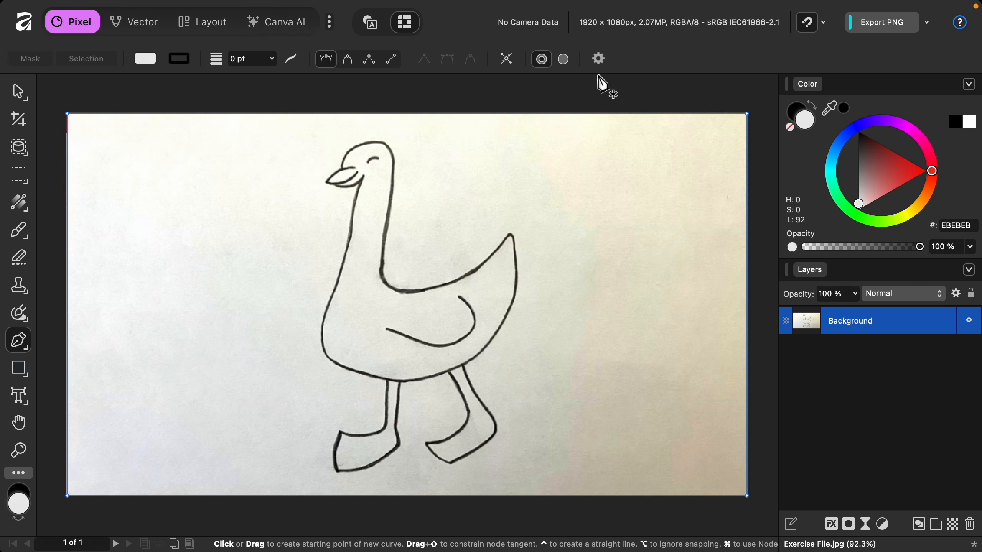
Enable Rubber band mode for the Pen tool and turn off snapping
left_click(598, 59)
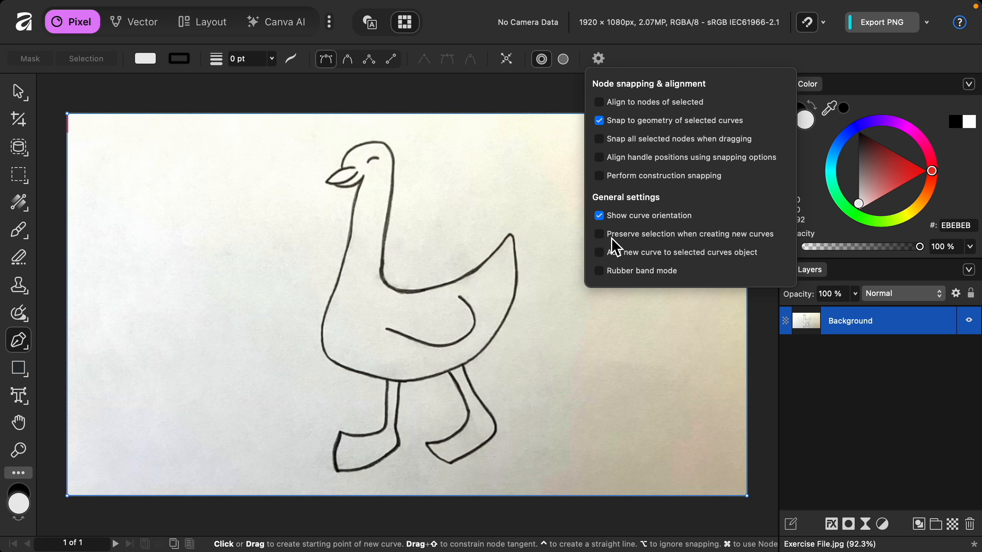
left_click(600, 271)
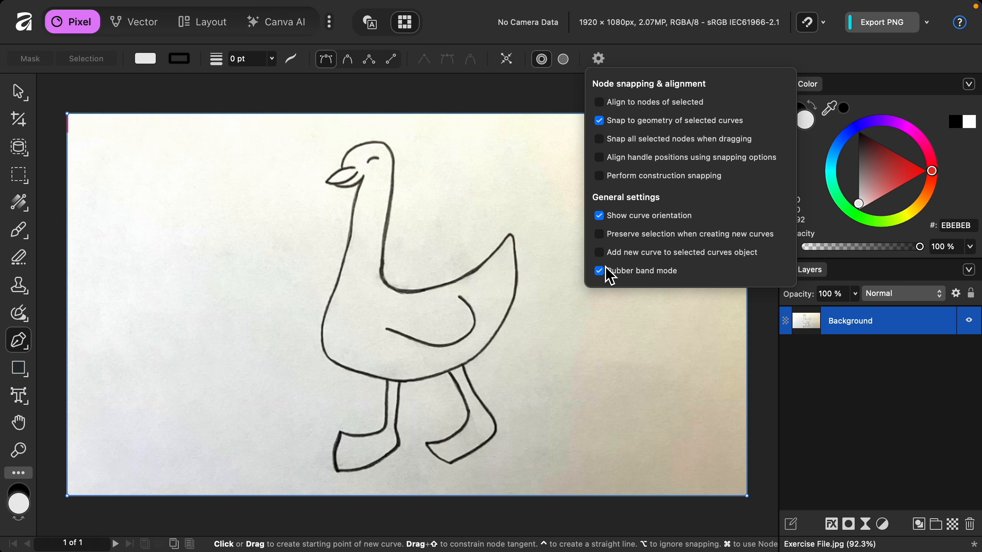
left_click(603, 65)
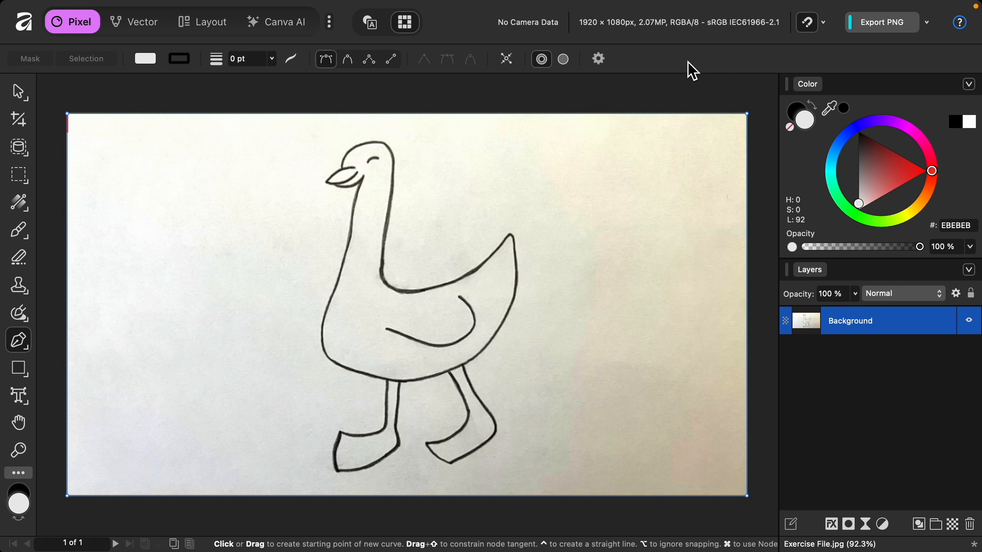
left_click(810, 28)
Start a Pen curve where the forehead meets the top of the beak and trace over the crown to the back of the head
scroll(367, 170, "up", 6)
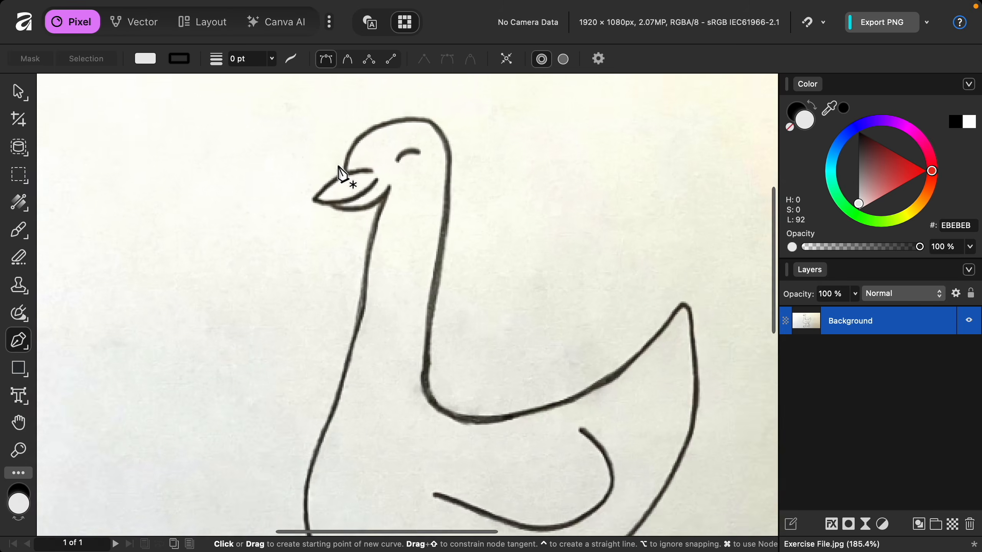
scroll(344, 172, "up", 1)
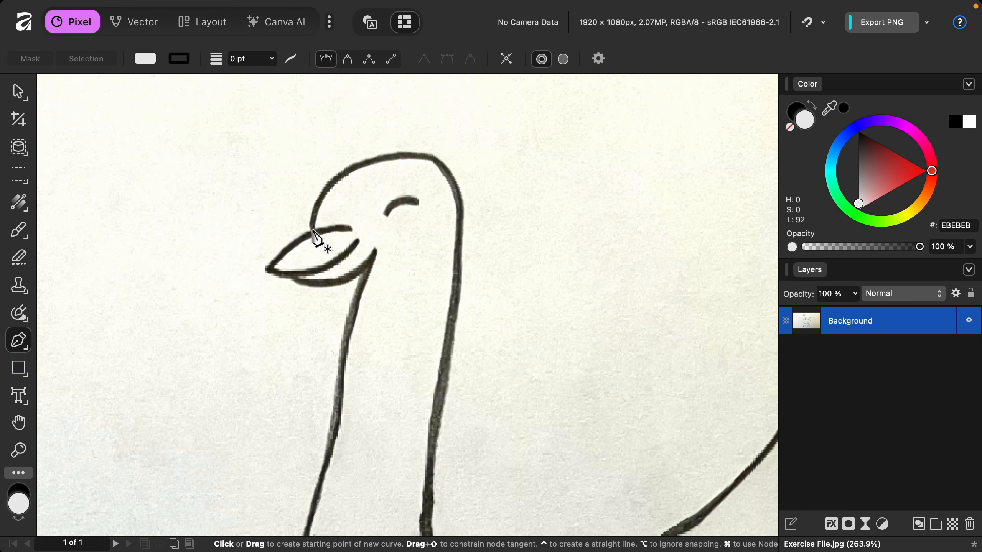
left_click_drag(314, 231, 314, 214)
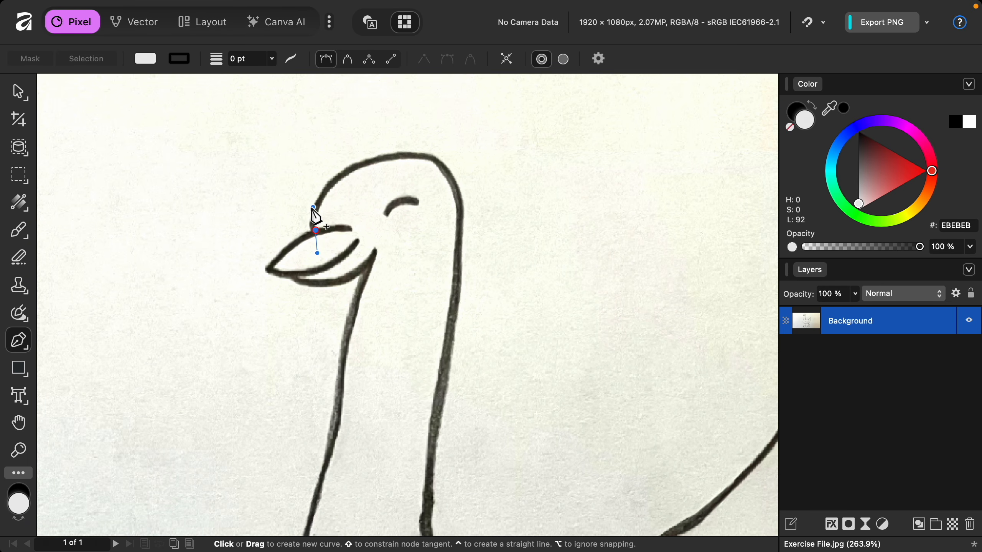
scroll(313, 213, "up", 4)
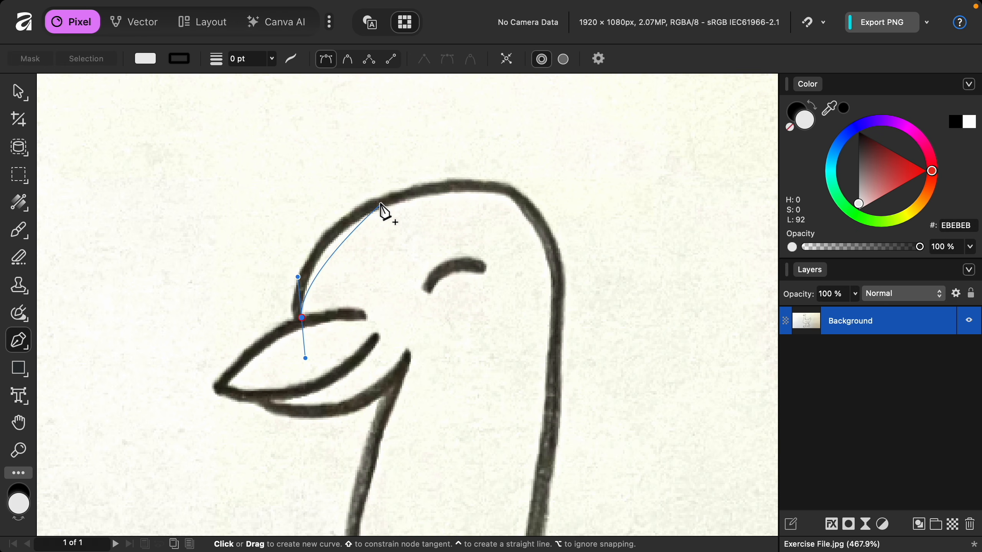
left_click_drag(383, 202, 454, 178)
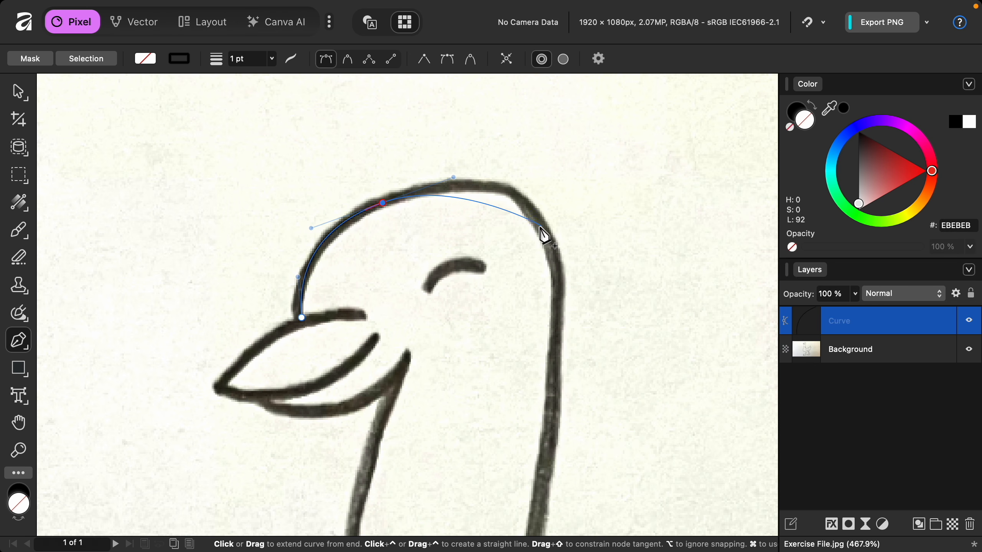
left_click_drag(538, 224, 556, 273)
scroll(556, 273, "down", 4)
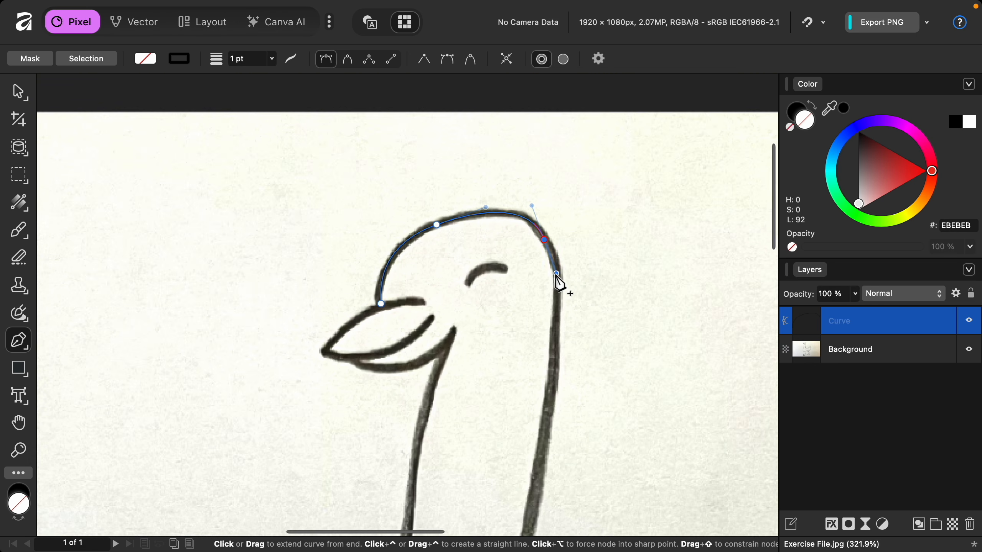
Continue the curve down the back of the neck, around the bend at its base and onto the goose's back
scroll(556, 275, "down", 1)
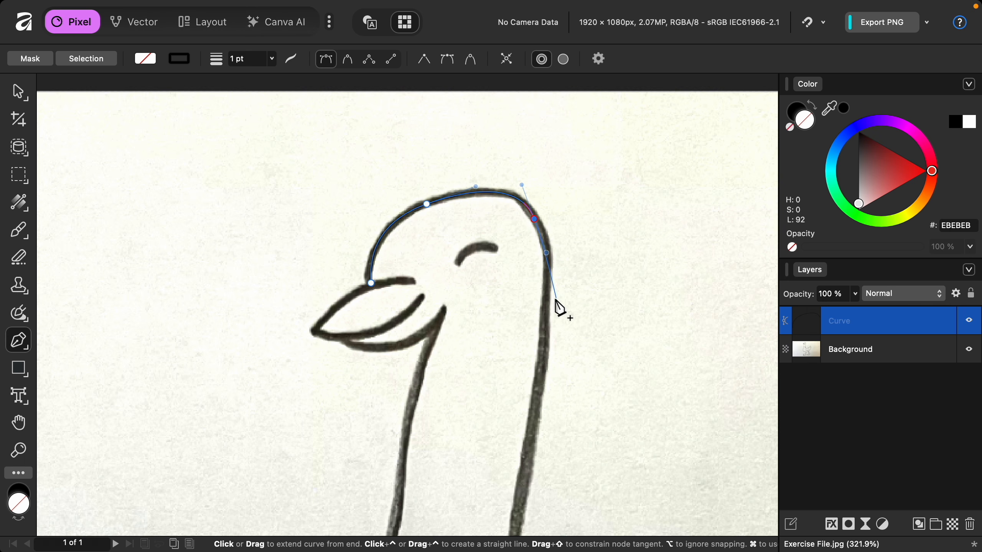
scroll(556, 306, "down", 3)
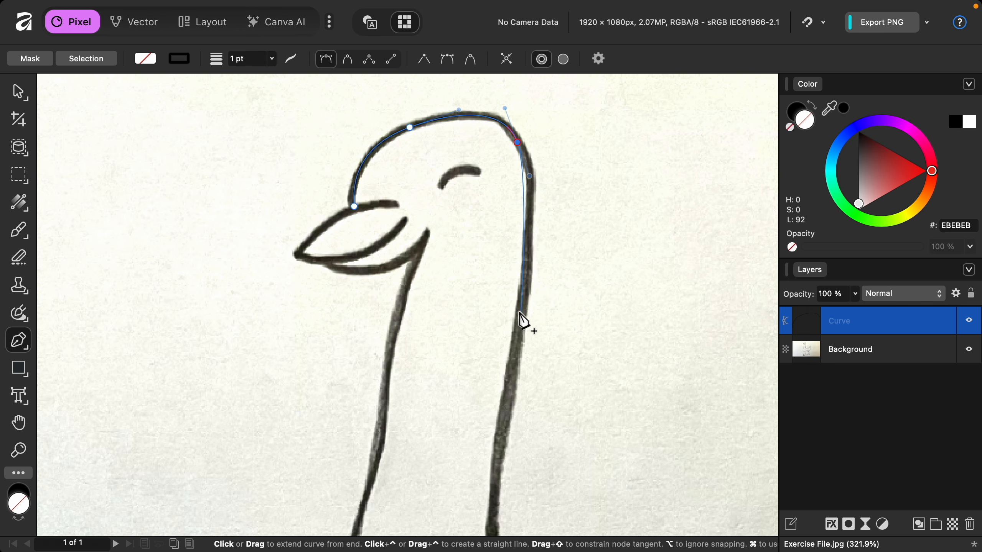
scroll(505, 420, "down", 5)
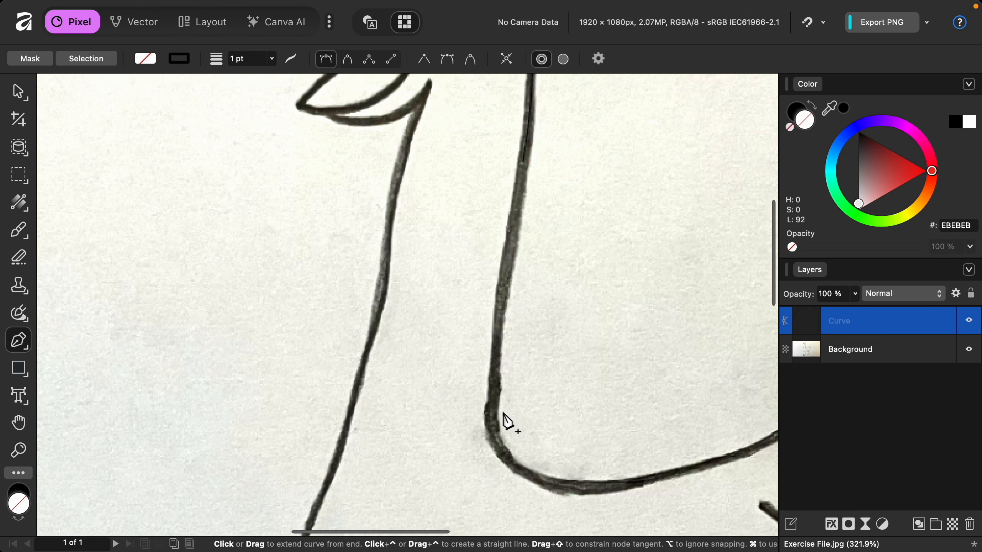
left_click_drag(491, 387, 487, 435)
left_click(542, 473)
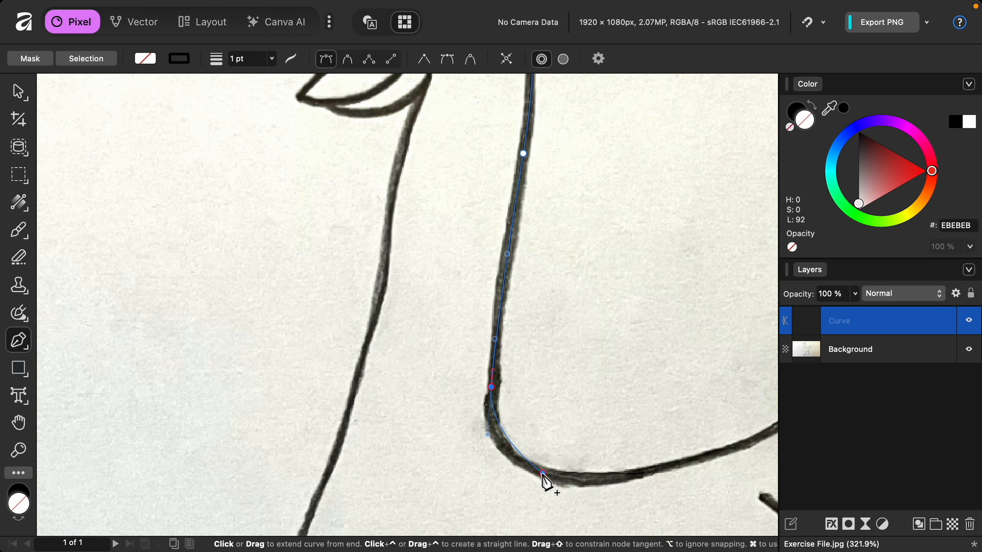
left_click_drag(543, 473, 575, 479)
scroll(575, 483, "right", 5)
left_click(509, 437)
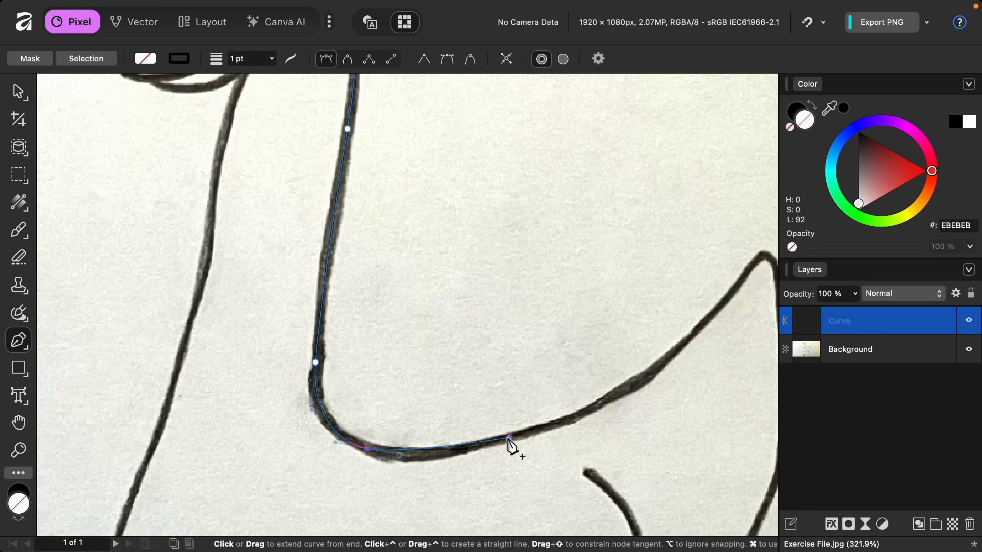
Extend the curve along the rising line of the back up to the tail tip
scroll(573, 414, "right", 4)
scroll(573, 414, "up", 1)
left_click_drag(557, 384, 601, 335)
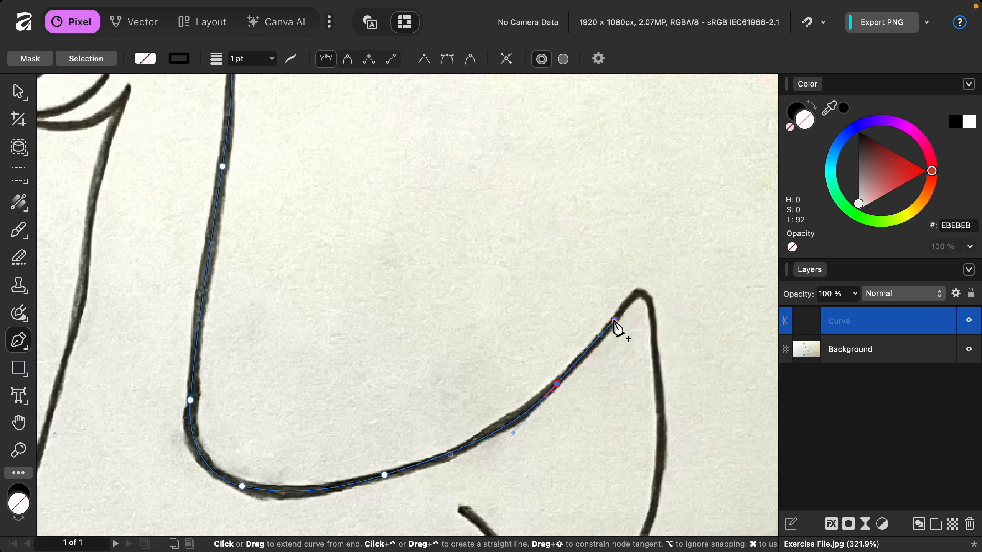
left_click_drag(616, 321, 621, 312)
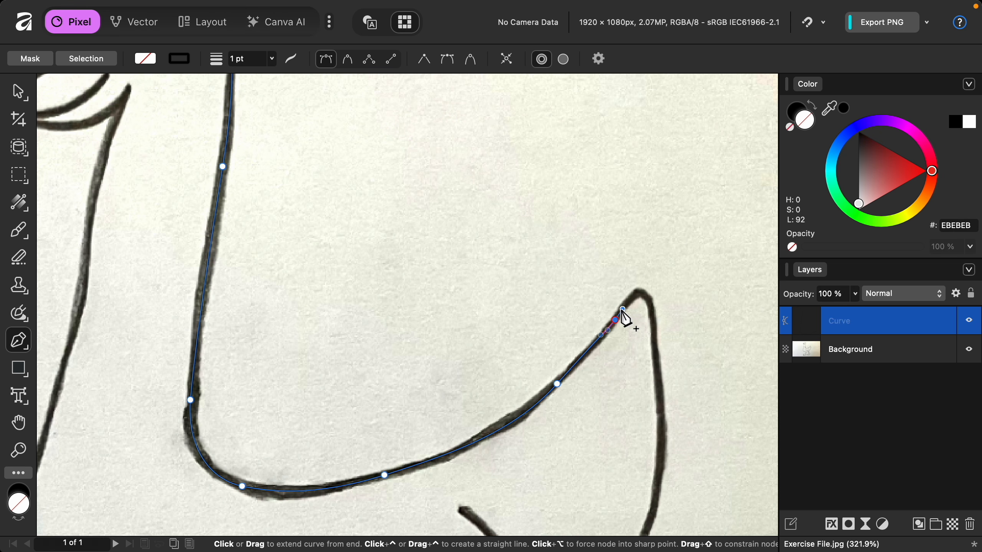
left_click_drag(640, 291, 649, 287)
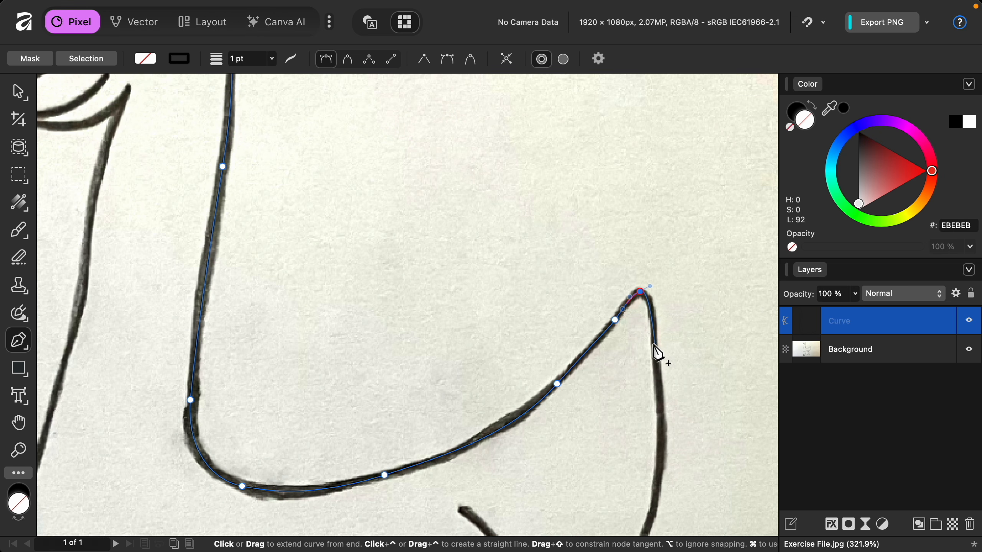
Continue the curve from the tail tip down the rear, along the belly and around to the front of the breast
mouse_move(655, 344)
left_mouse_down()
mouse_move(654, 377)
mouse_move(611, 416)
mouse_move(512, 435)
left_mouse_up()
scroll(653, 377, "down", 5)
scroll(610, 416, "down", 4)
scroll(611, 416, "left", 2)
left_click_drag(361, 465, 309, 465)
scroll(309, 466, "left", 5)
left_click_drag(302, 412, 297, 361)
Trace up the breast and front of the neck to the underside of the beak, and end the curve open there
scroll(266, 386, "up", 2)
scroll(305, 360, "up", 3)
left_click_drag(361, 341, 372, 309)
scroll(374, 308, "up", 3)
left_click_drag(416, 233, 426, 170)
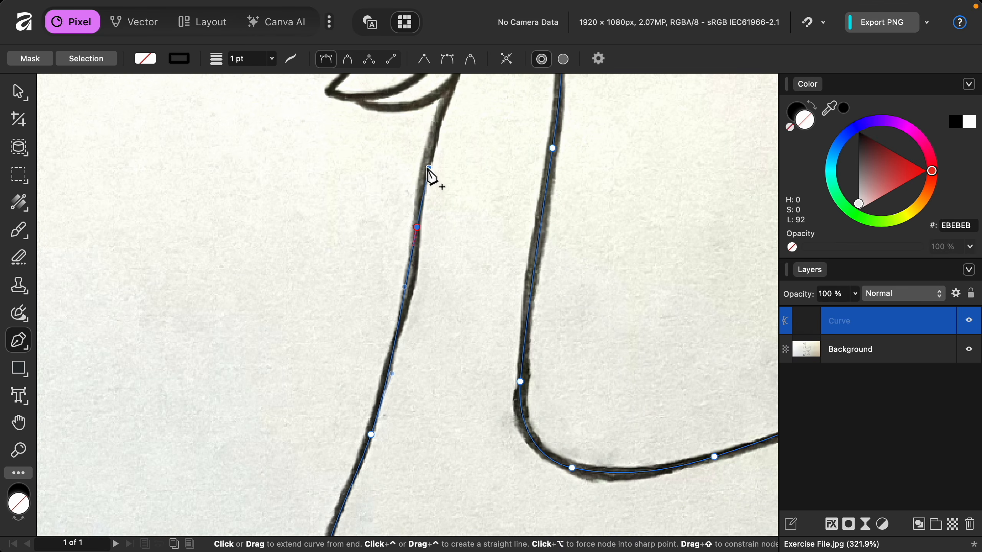
scroll(429, 167, "up", 2)
scroll(448, 131, "up", 1)
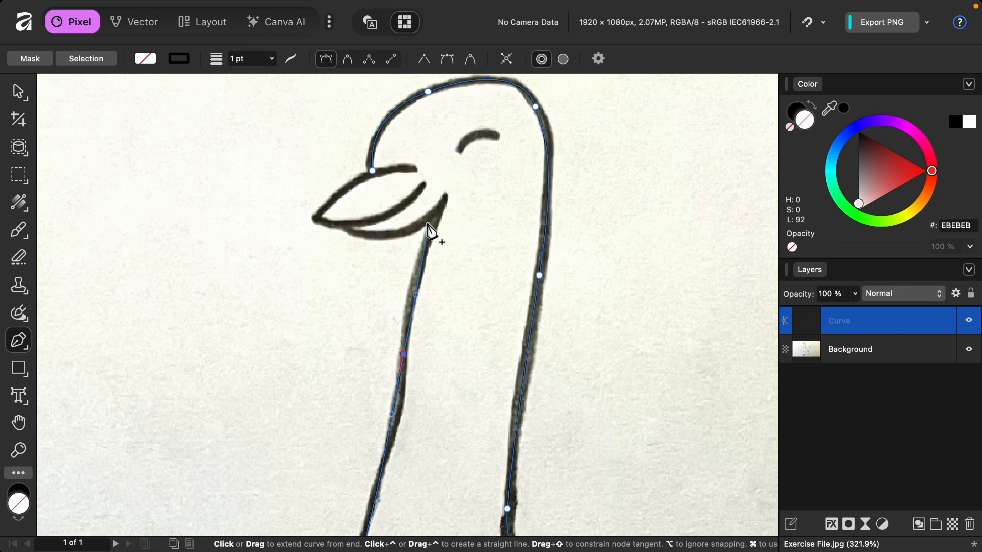
left_click_drag(441, 209, 451, 169)
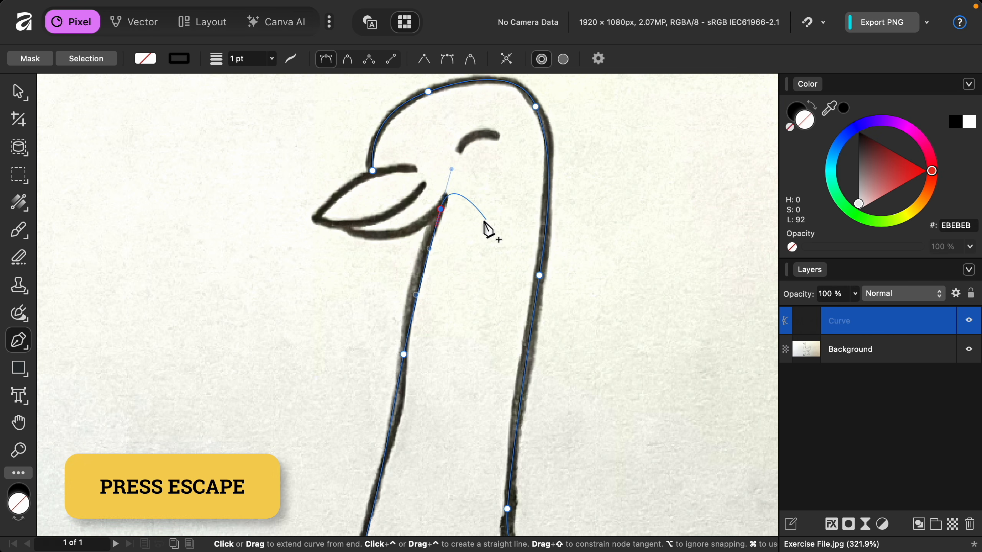
key("Escape")
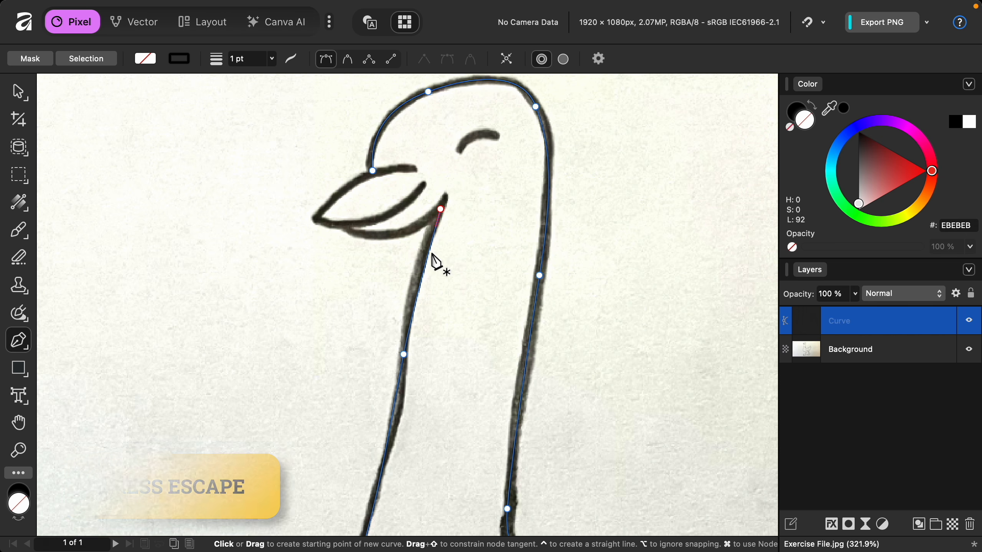
Using the Node Tool, adjust the handles of the node at the back of the head to follow the sketch
left_click(28, 346)
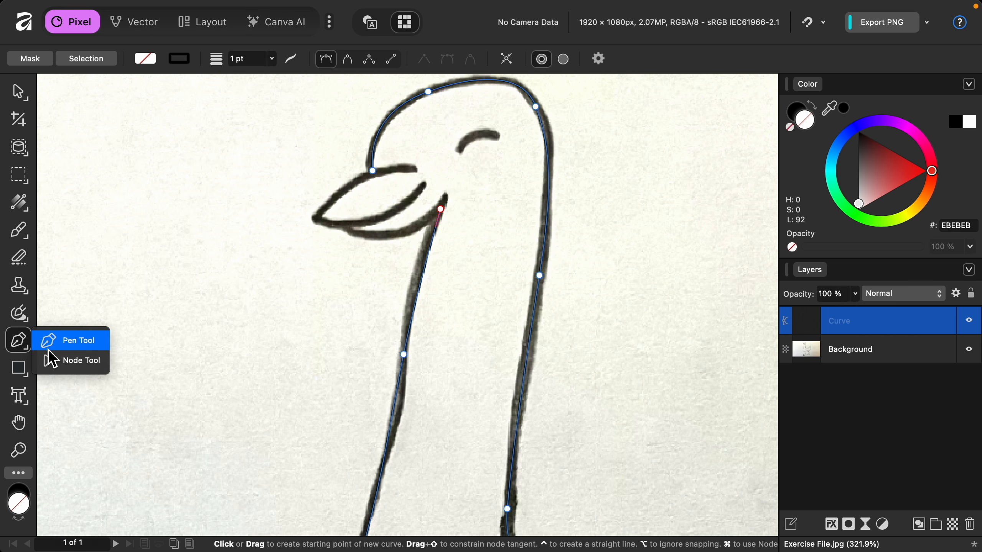
left_click(98, 375)
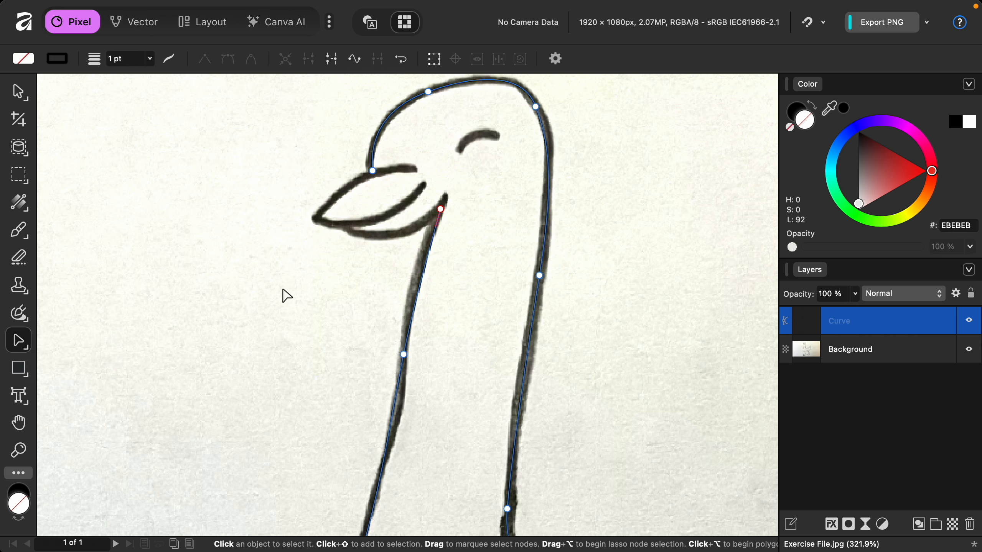
scroll(286, 296, "right", 2)
scroll(286, 296, "up", 1)
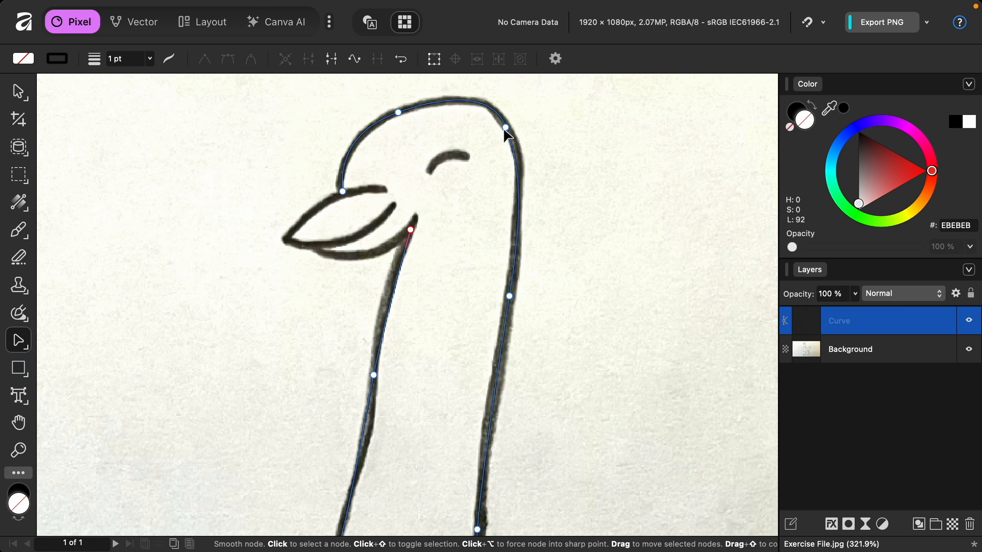
left_click(505, 127)
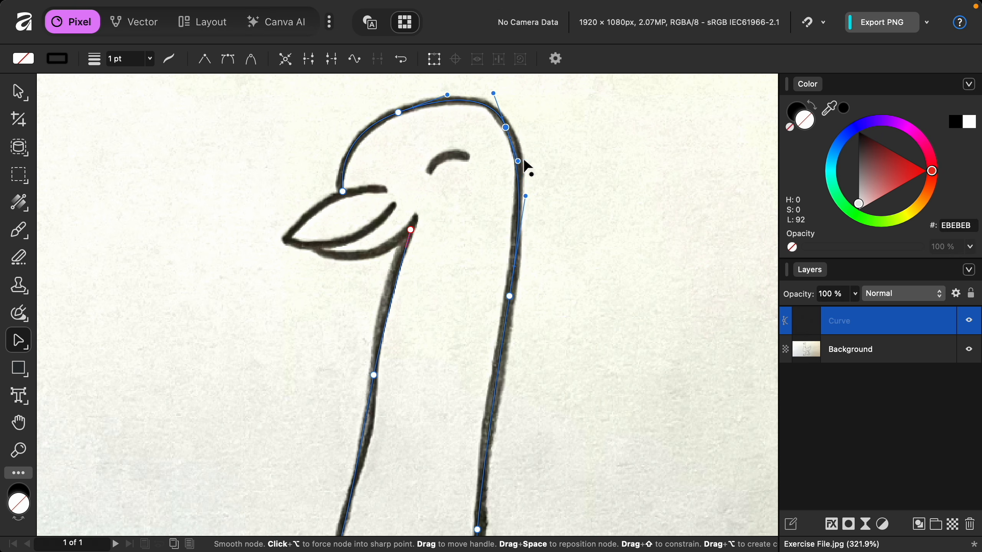
scroll(529, 168, "up", 3)
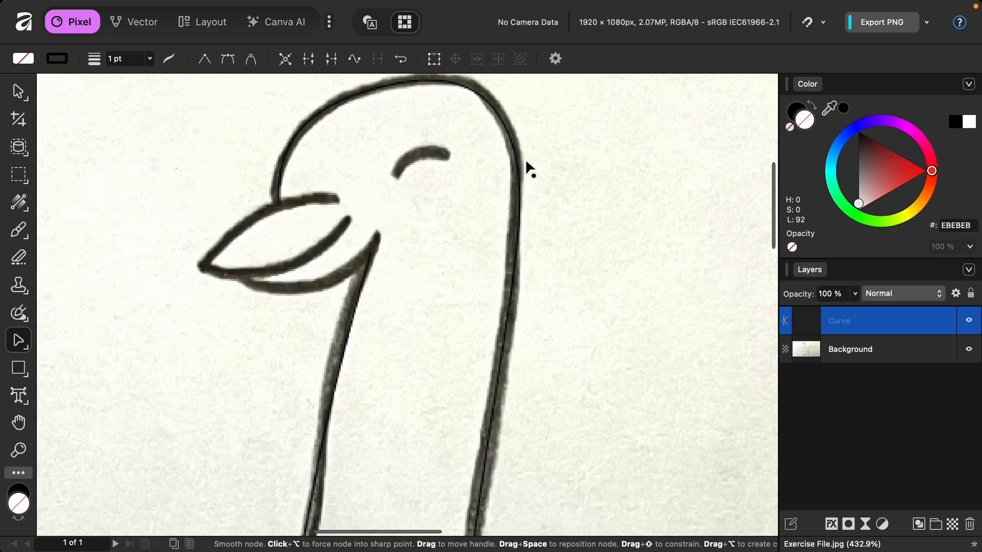
scroll(528, 168, "up", 3)
left_click(504, 169)
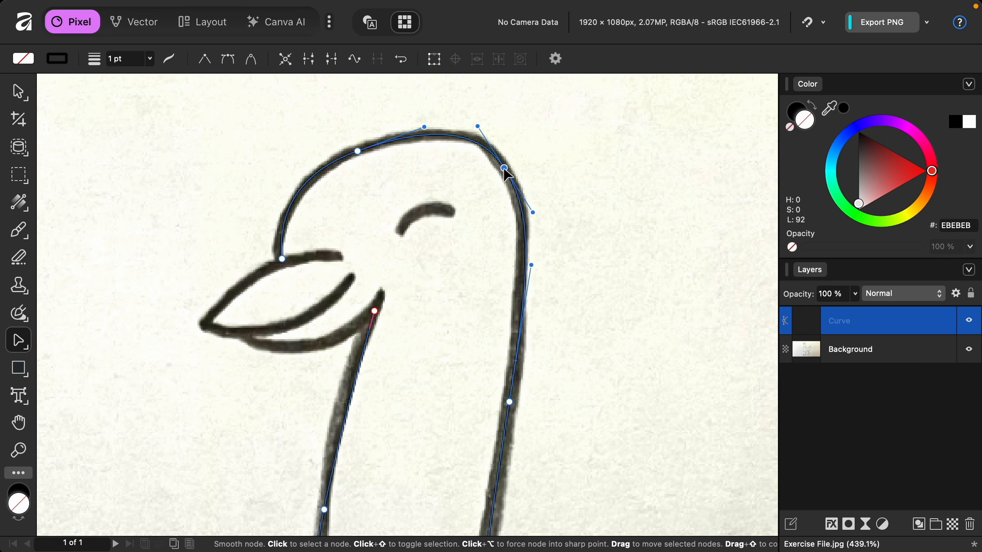
Nudge the node on the back line just before the tail tip to fit the sketch
scroll(506, 174, "down", 3)
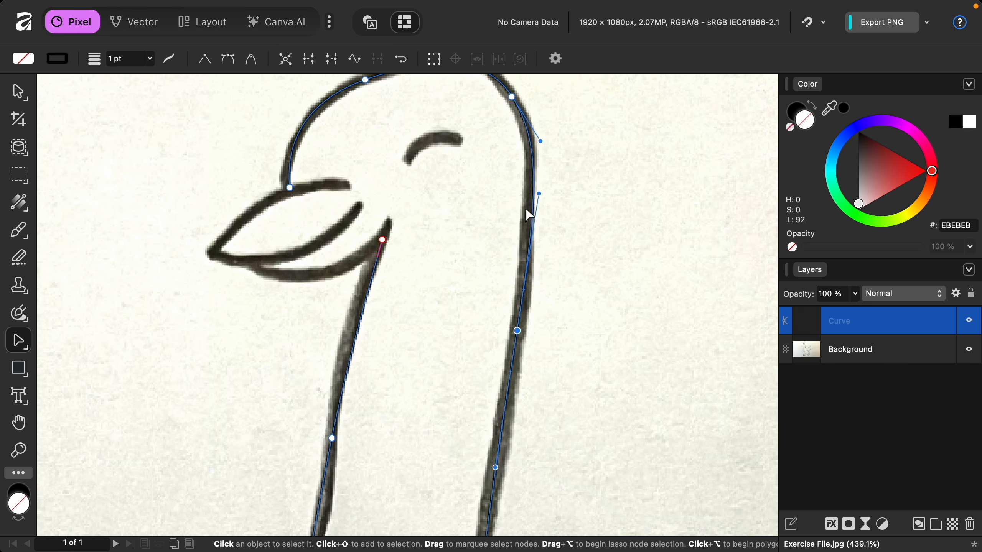
scroll(534, 193, "down", 10)
scroll(534, 193, "right", 10)
left_click(581, 257)
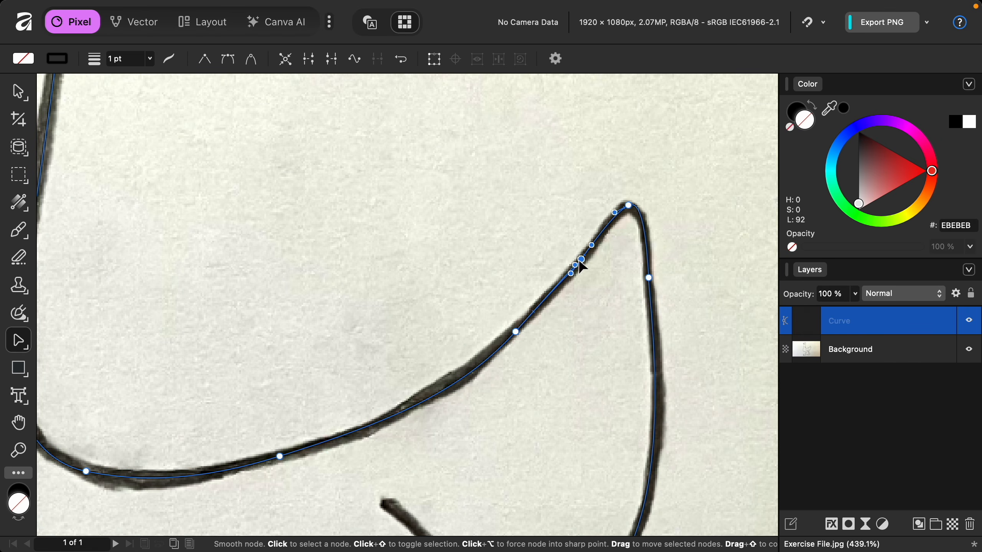
scroll(582, 258, "up", 3)
left_click_drag(526, 318, 528, 316)
Set the stroke width of the body outline curve to 14 pt
scroll(528, 315, "down", 10)
scroll(528, 315, "left", 8)
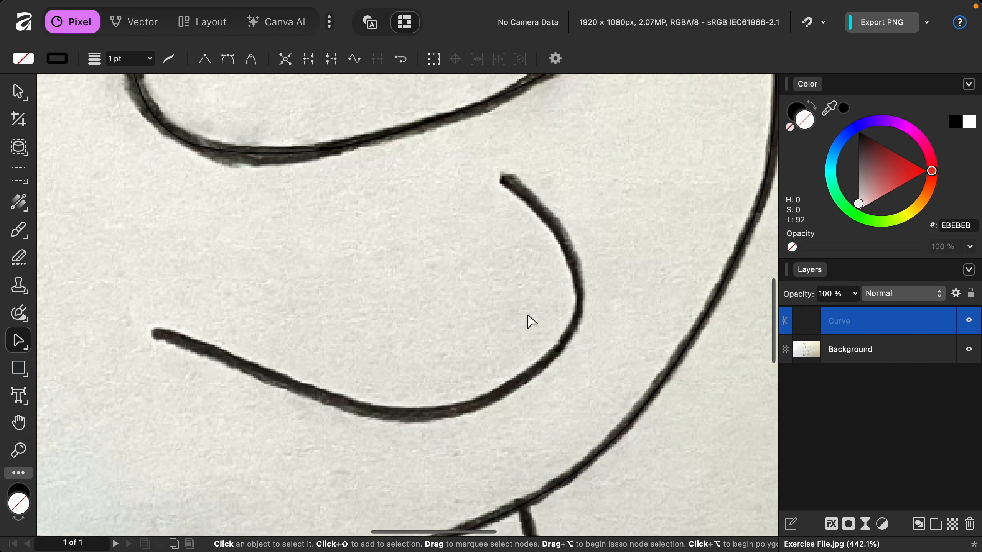
scroll(531, 321, "up", 15)
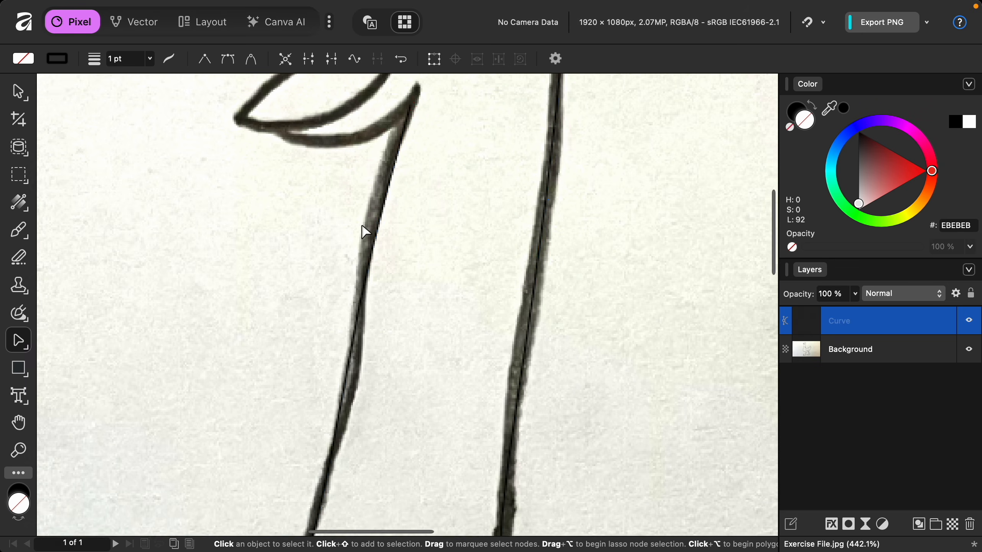
scroll(431, 331, "down", 5)
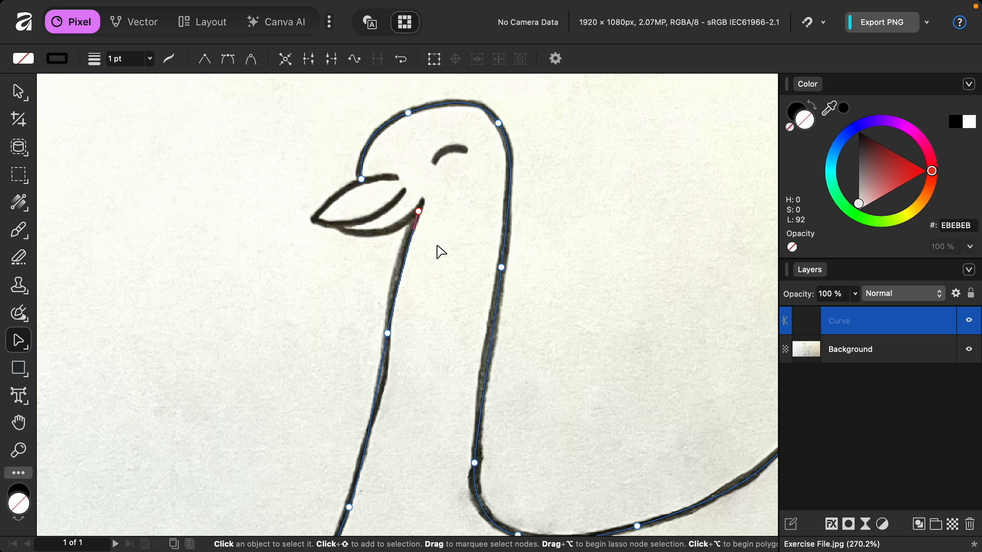
scroll(440, 252, "down", 5)
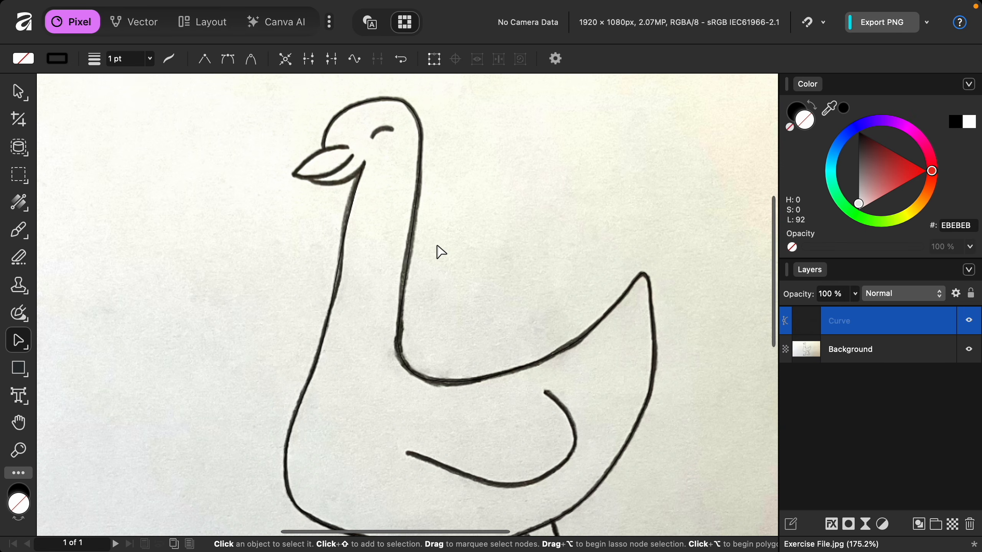
scroll(437, 246, "down", 2)
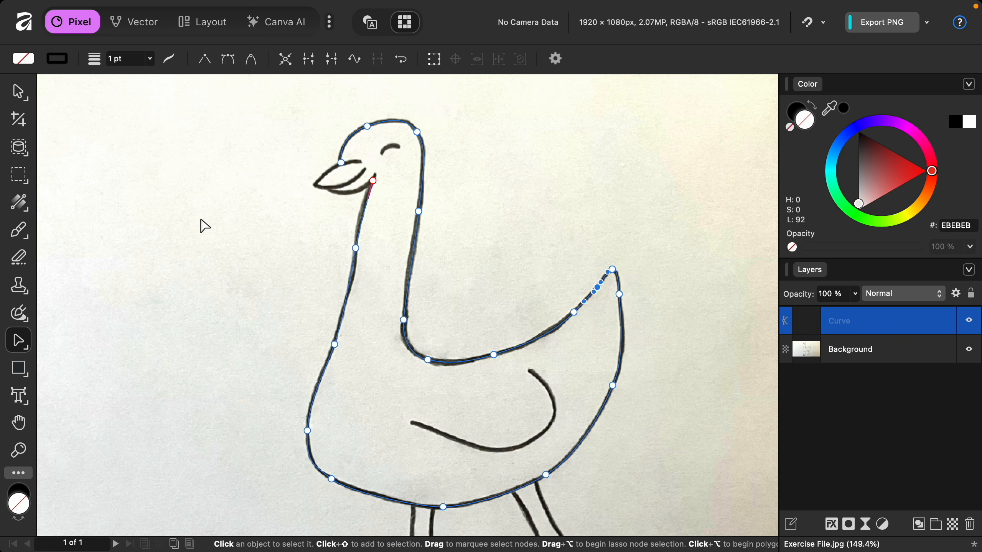
left_click(152, 61)
left_click_drag(149, 77, 180, 79)
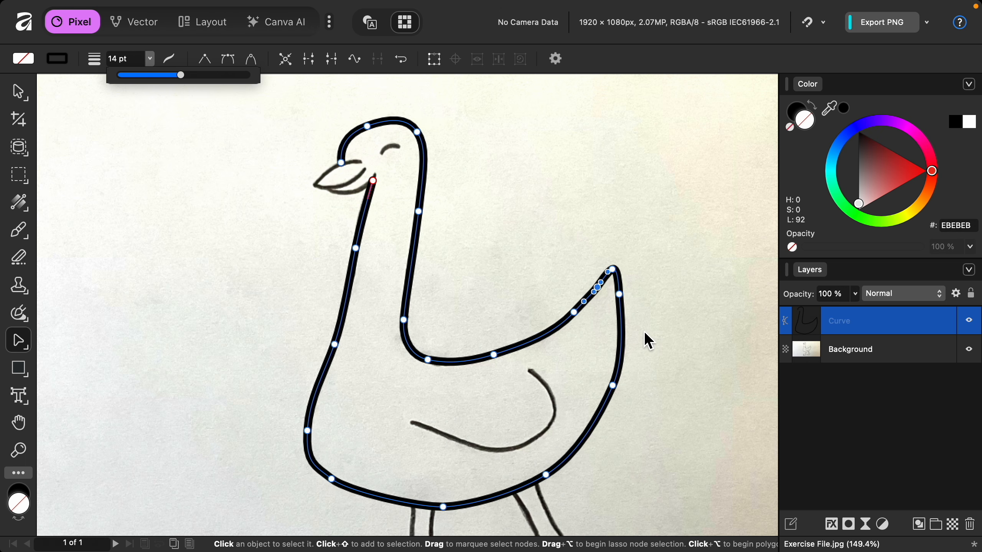
Set the body outline's stroke width to 10 pt while the Background layer is temporarily hidden
left_click(969, 350)
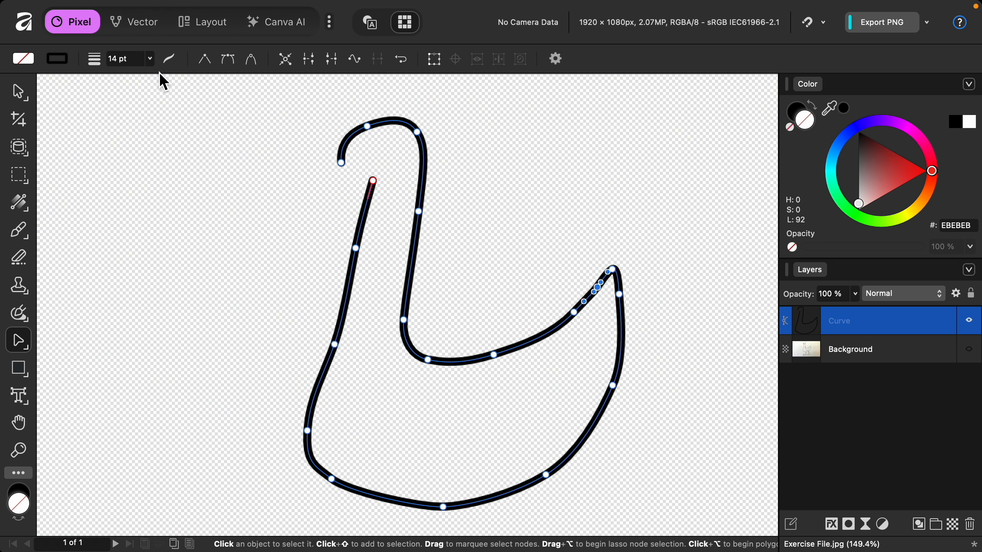
left_click(151, 62)
left_click_drag(148, 77, 141, 78)
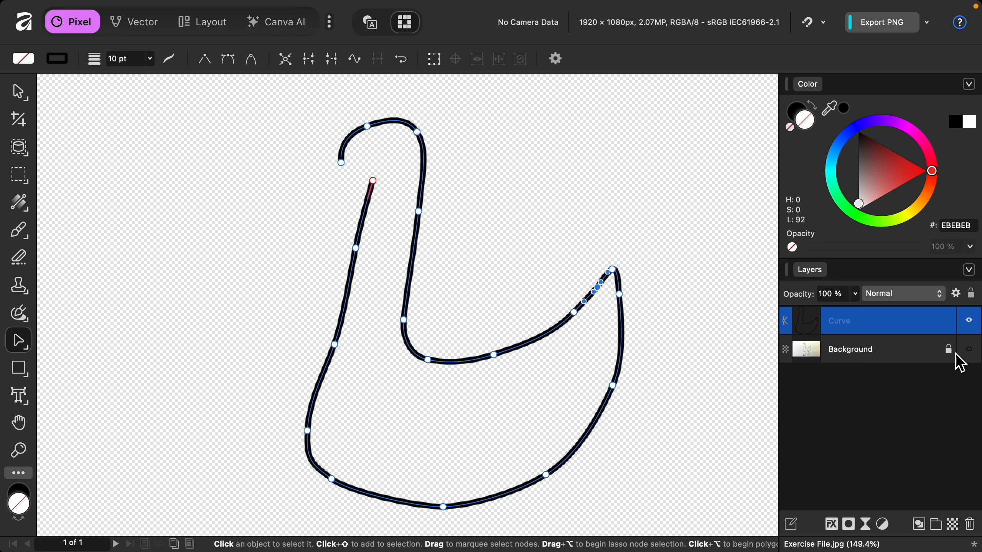
left_click(969, 349)
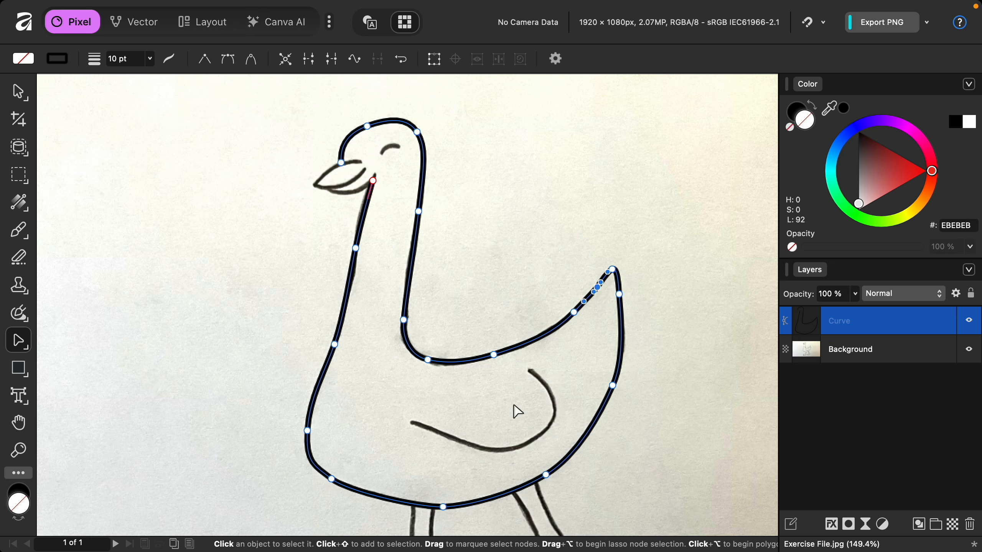
With the Pen Tool, start a curve separate from the body outline and trace the front leg's leading edge from the belly to the ankle bend
left_click(27, 350)
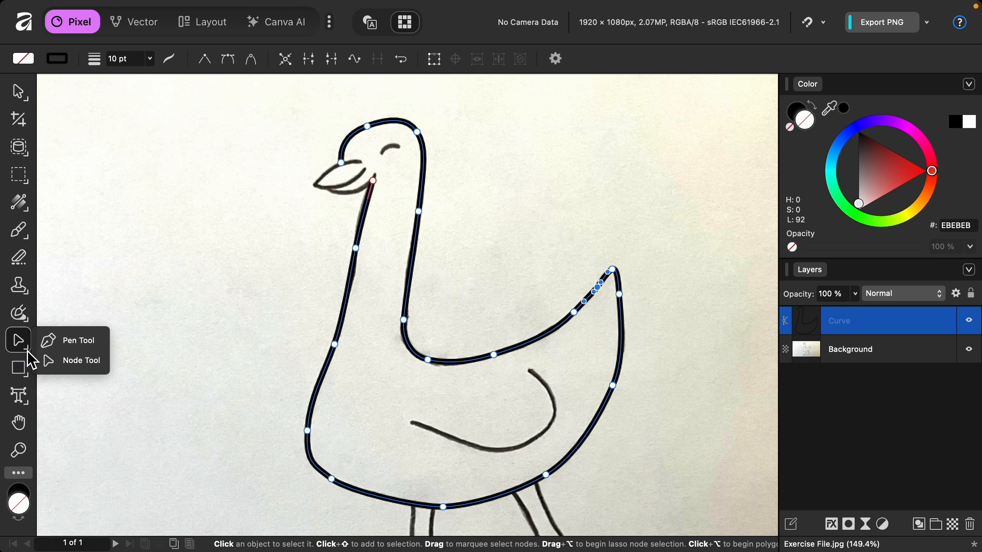
left_click(86, 344)
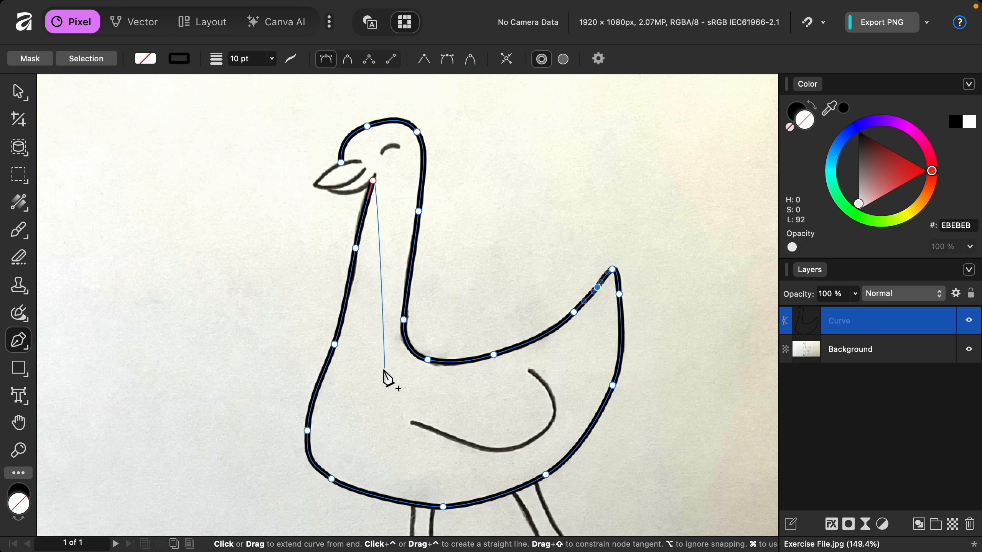
key("Escape")
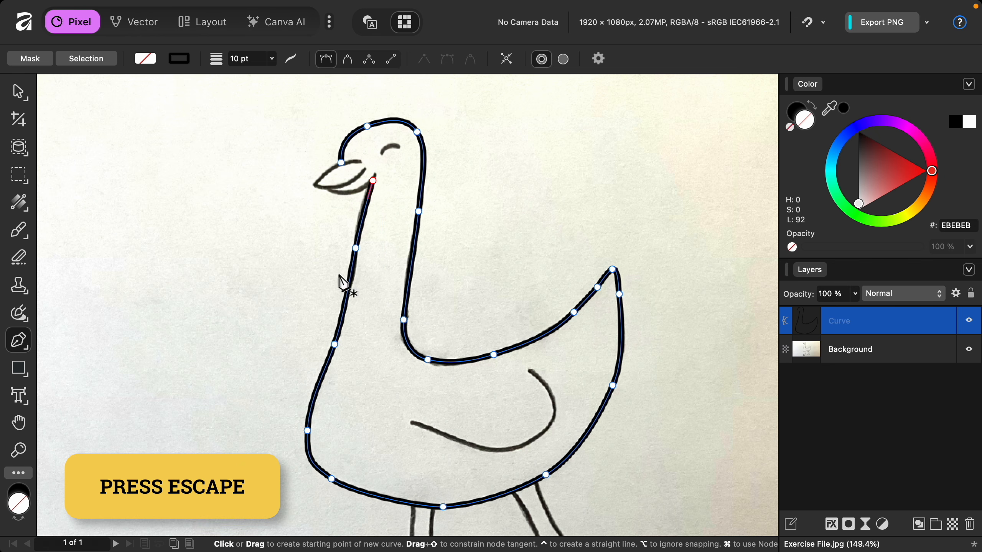
key("Escape")
scroll(538, 433, "down", 10)
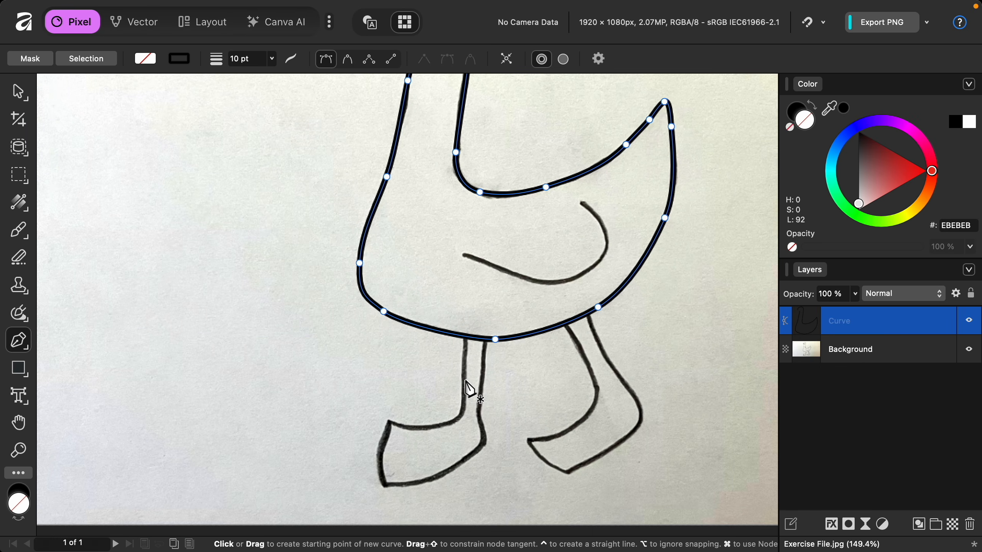
scroll(469, 389, "up", 5)
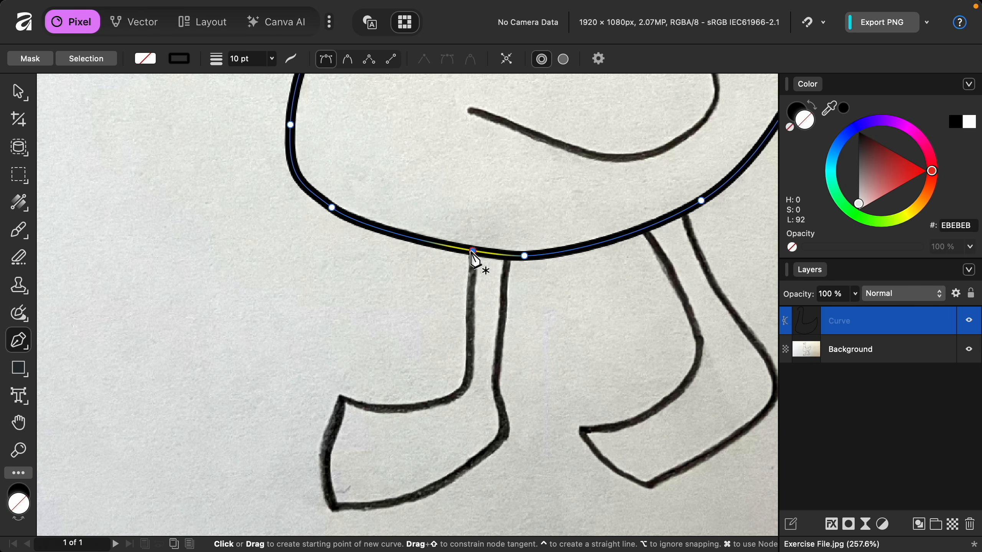
left_click_drag(473, 251, 472, 276)
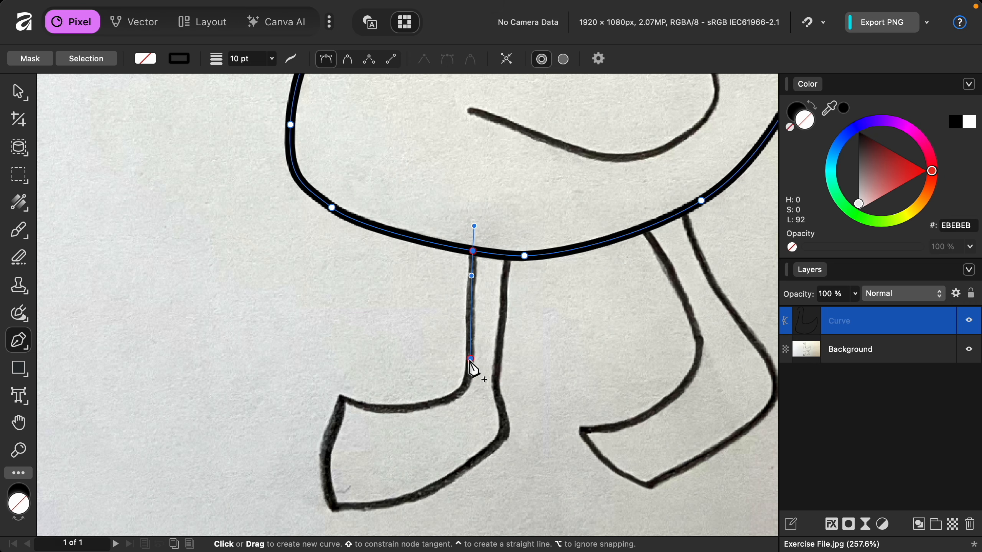
left_click_drag(470, 361, 422, 409)
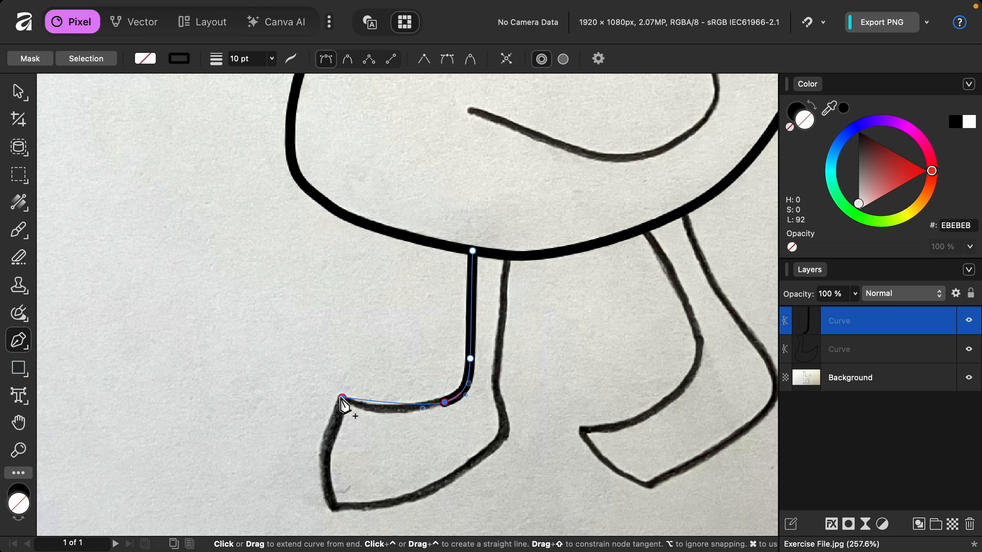
Continue along the top of the front foot and down its toe edge, making sharp corners at both ends of that edge
left_click_drag(342, 398, 298, 381)
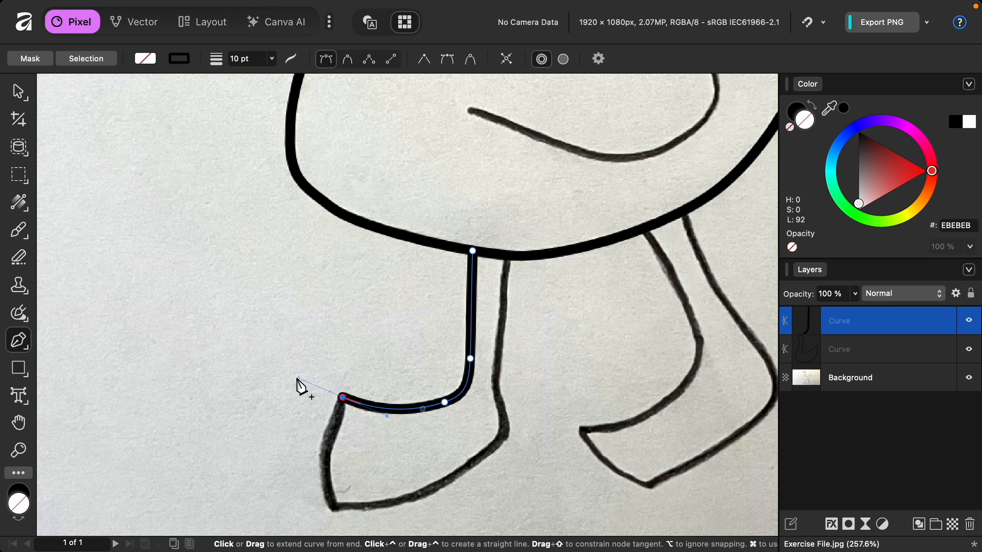
key("alt")
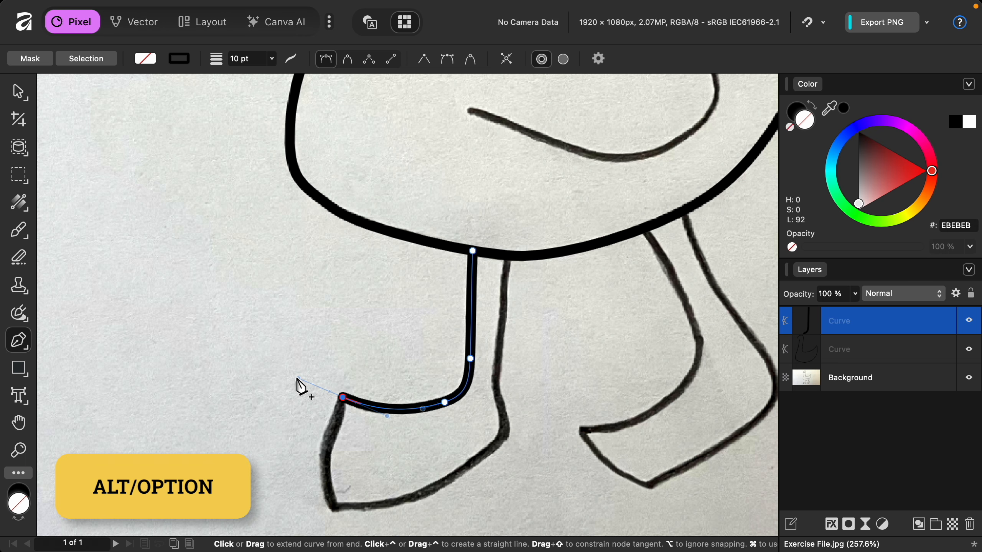
mouse_move(298, 378)
left_mouse_down()
mouse_move(300, 368)
mouse_move(289, 388)
left_mouse_up()
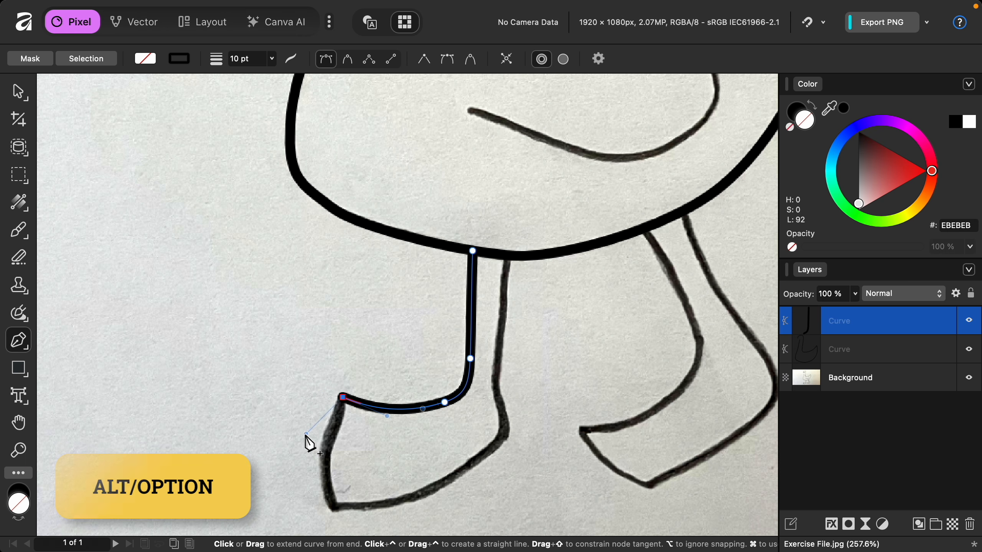
left_click(330, 433)
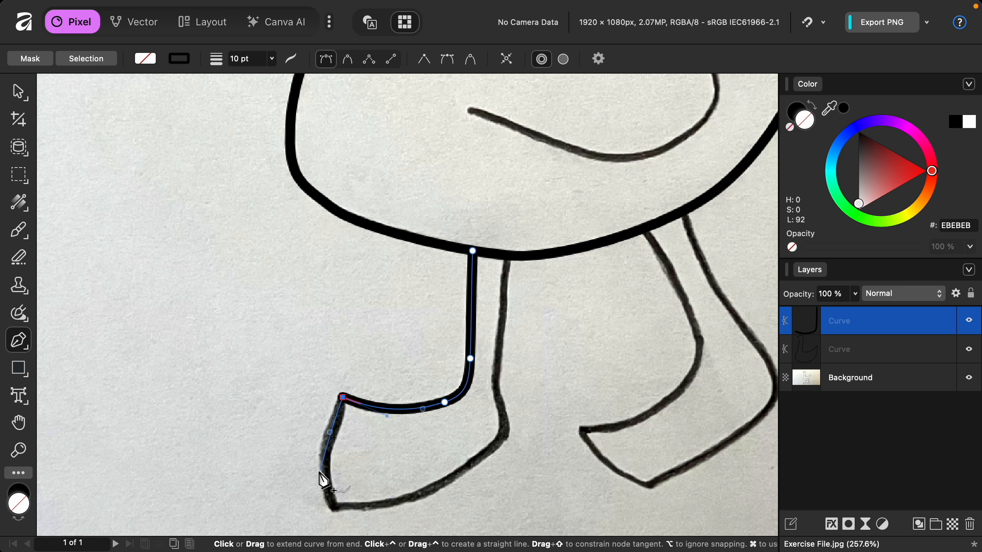
scroll(322, 479, "down", 3)
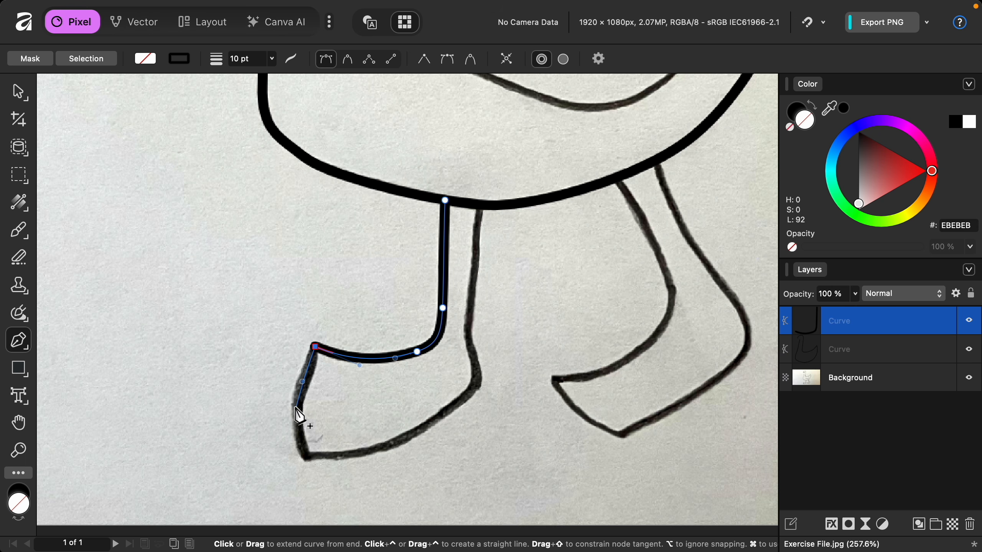
left_click_drag(295, 407, 314, 479)
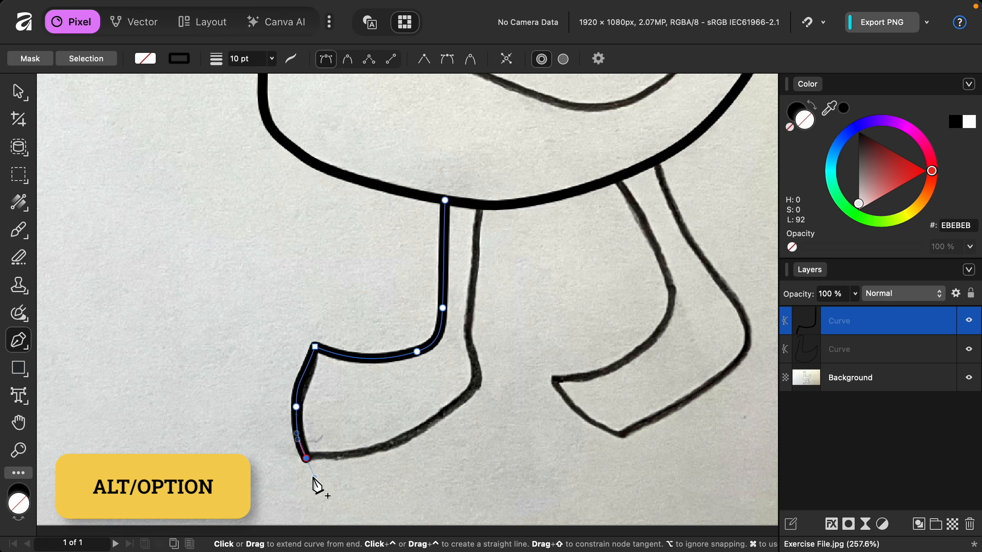
left_click_drag(313, 478, 328, 459)
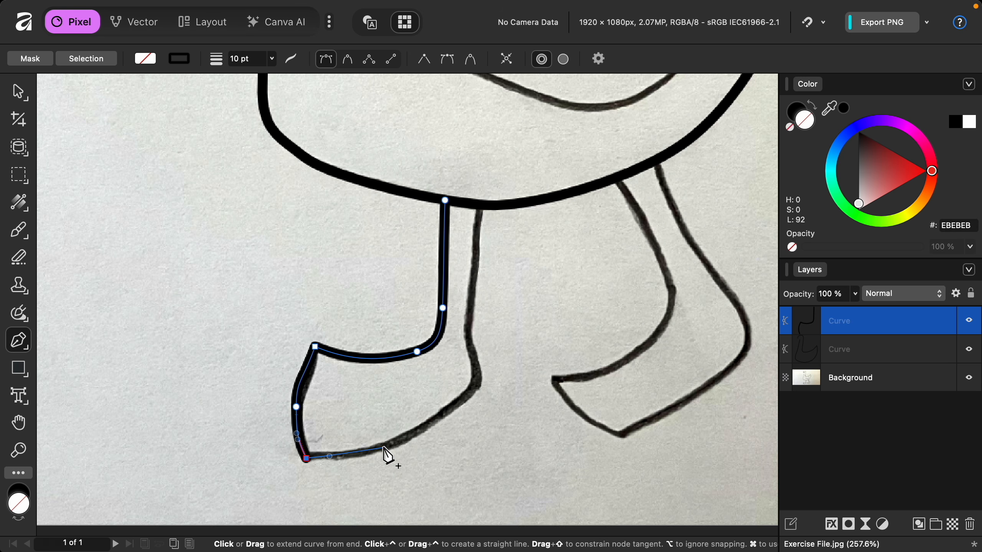
Trace the front foot's sole, heel and rear leg edge up to the belly, and end the curve open there
left_click_drag(385, 448, 425, 430)
left_click_drag(473, 389, 466, 324)
left_click(481, 204)
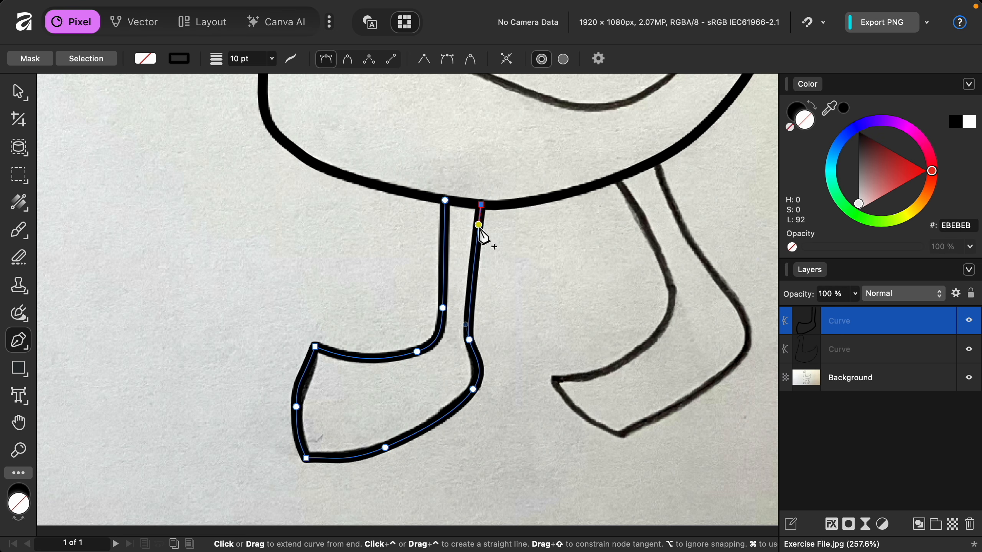
scroll(543, 292, "right", 5)
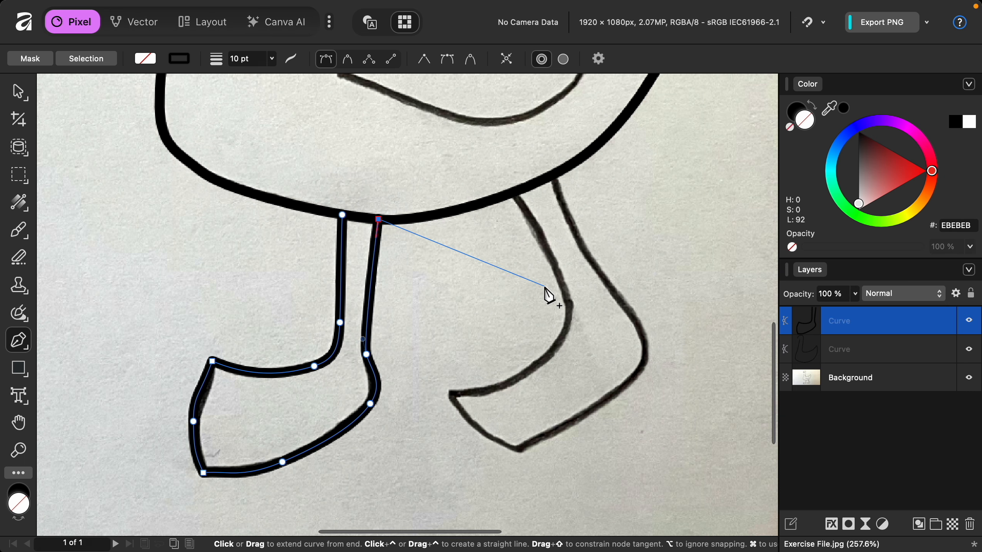
key("Escape")
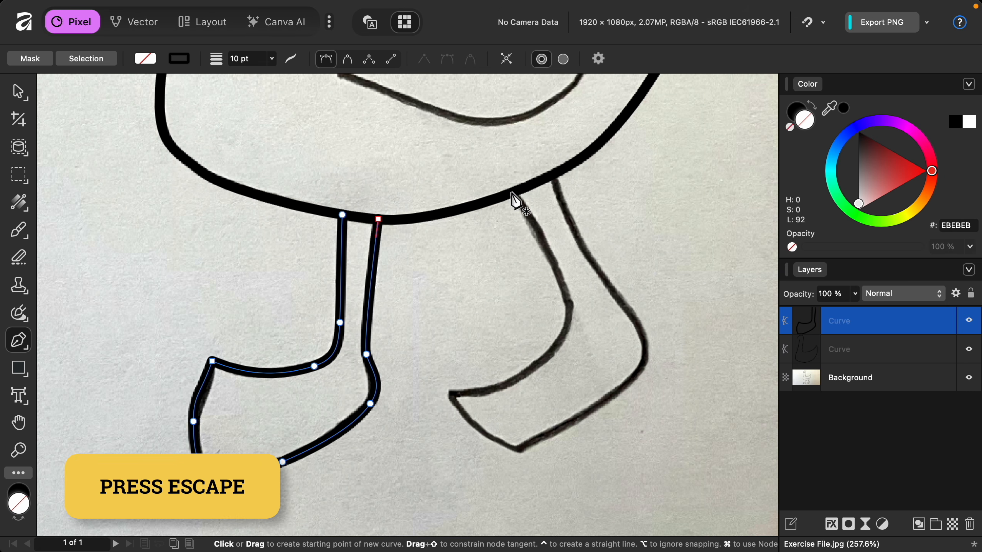
Start a new curve at the belly and trace the rear leg's leading edge, foot top and toe edge with sharp toe corners
left_click_drag(514, 192, 525, 212)
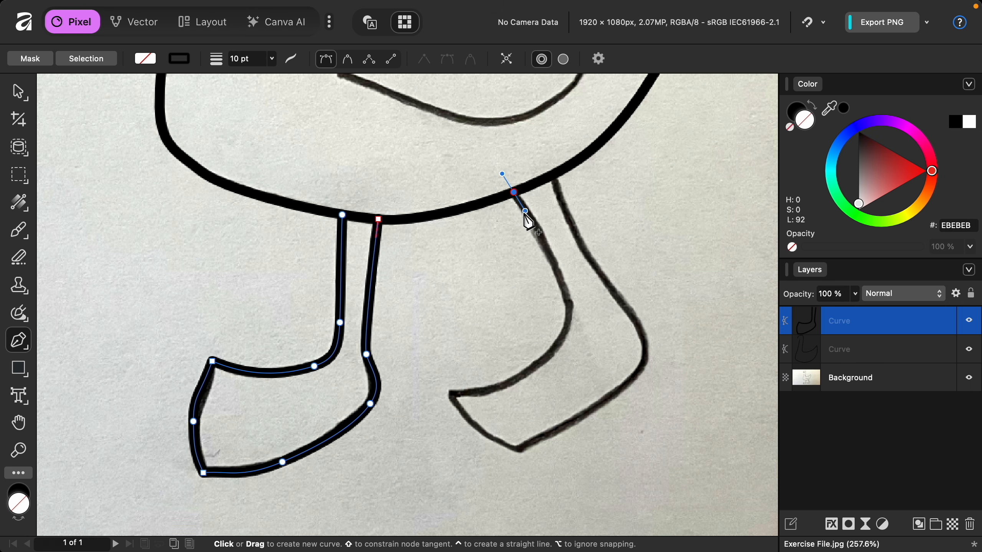
left_click_drag(567, 301, 569, 332)
mouse_move(529, 371)
left_mouse_down()
mouse_move(498, 392)
mouse_move(422, 392)
mouse_move(474, 423)
mouse_move(467, 418)
left_mouse_up()
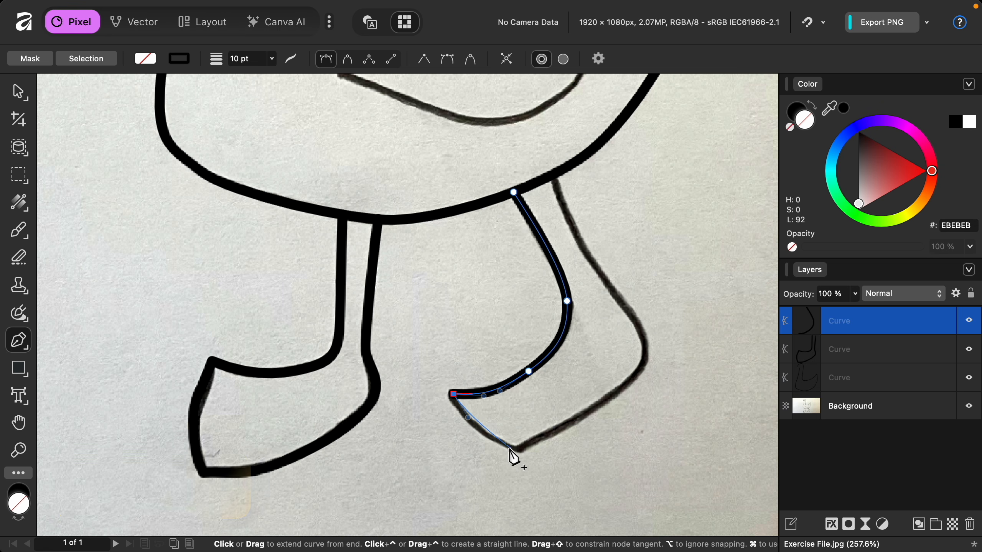
left_click_drag(518, 450, 534, 444)
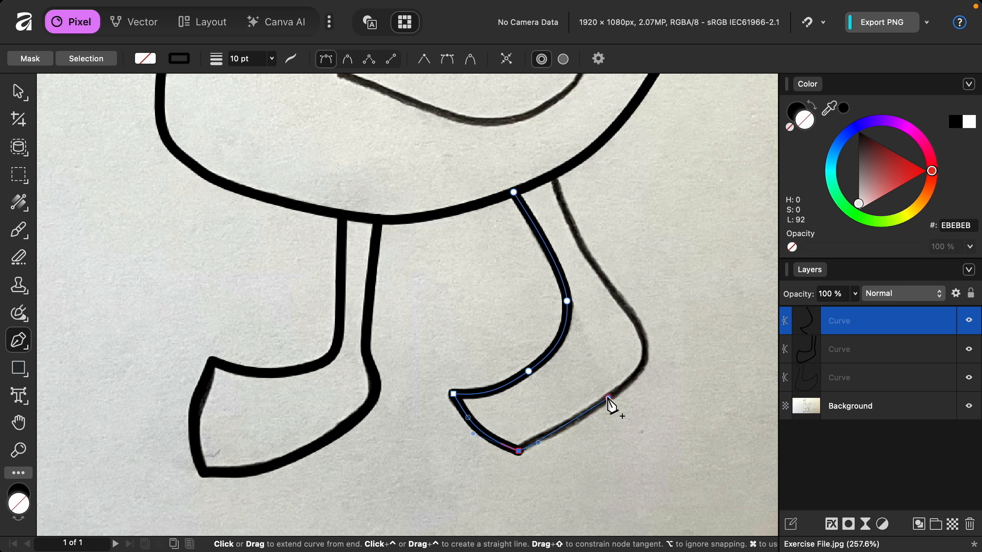
Trace the rear foot's sole, heel and back leg edge up to the belly, and end the curve open there
left_click_drag(608, 397, 619, 389)
left_click_drag(647, 348, 644, 330)
mouse_move(598, 267)
left_mouse_down()
mouse_move(584, 259)
mouse_move(586, 267)
left_mouse_up()
left_click_drag(554, 173, 642, 264)
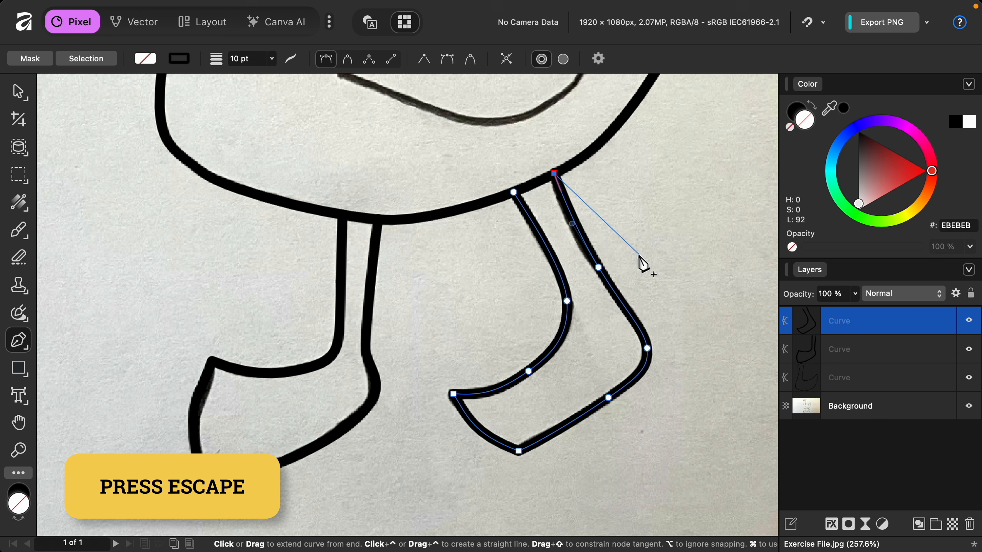
key("Escape")
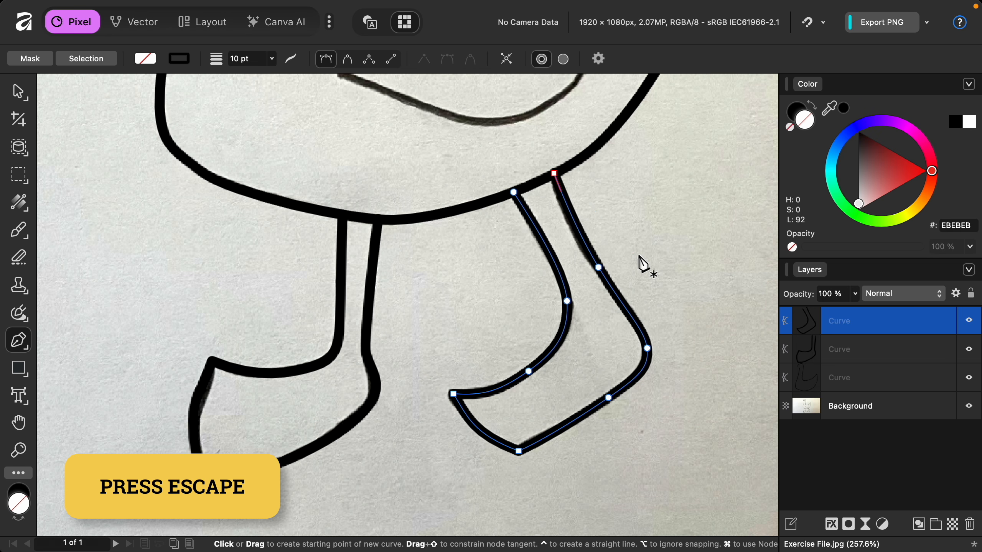
Trace the wing line on the goose's body as a separate open curve, from its front end around to its upper tip
scroll(643, 264, "up", 10)
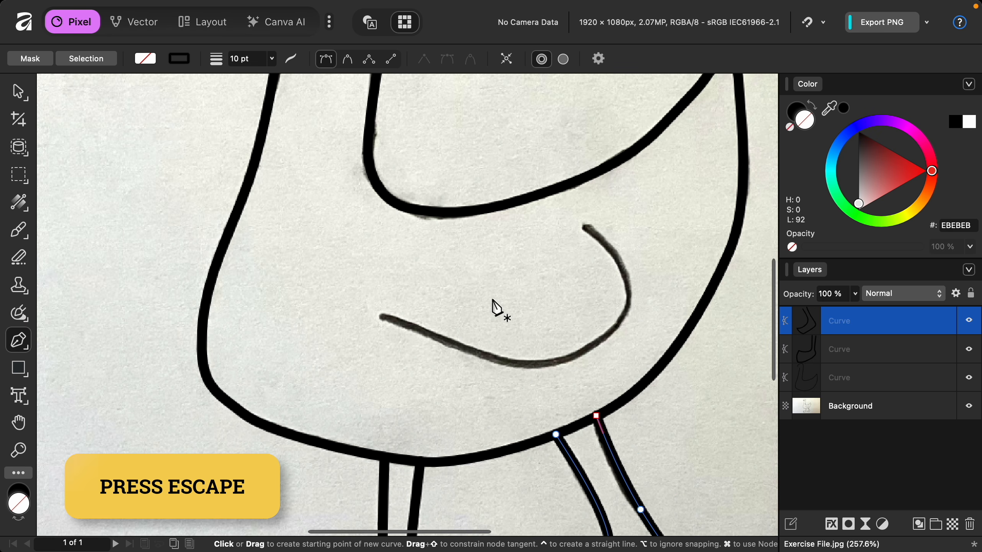
left_click_drag(382, 318, 408, 321)
left_click_drag(508, 362, 551, 363)
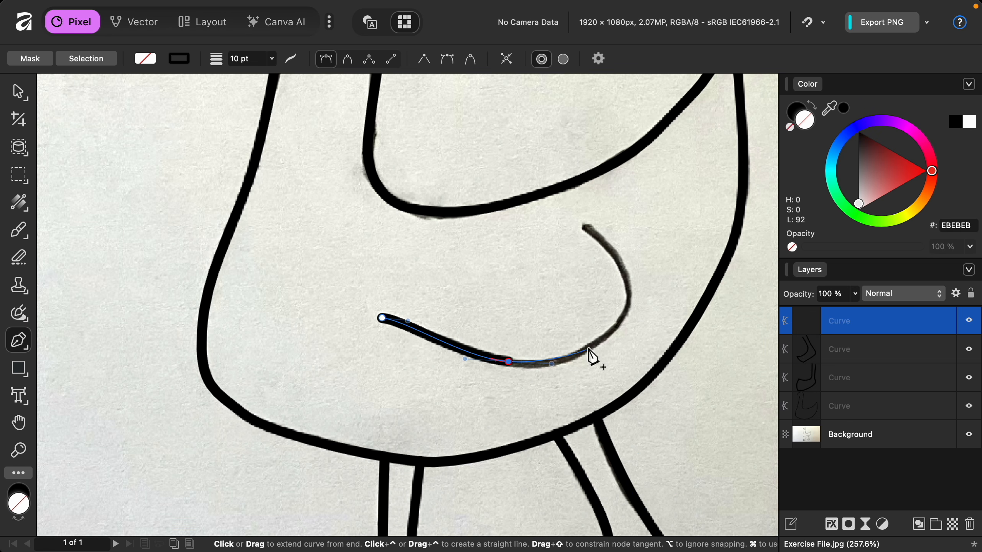
left_click_drag(599, 341, 627, 322)
left_click_drag(627, 276, 623, 256)
left_click(587, 226)
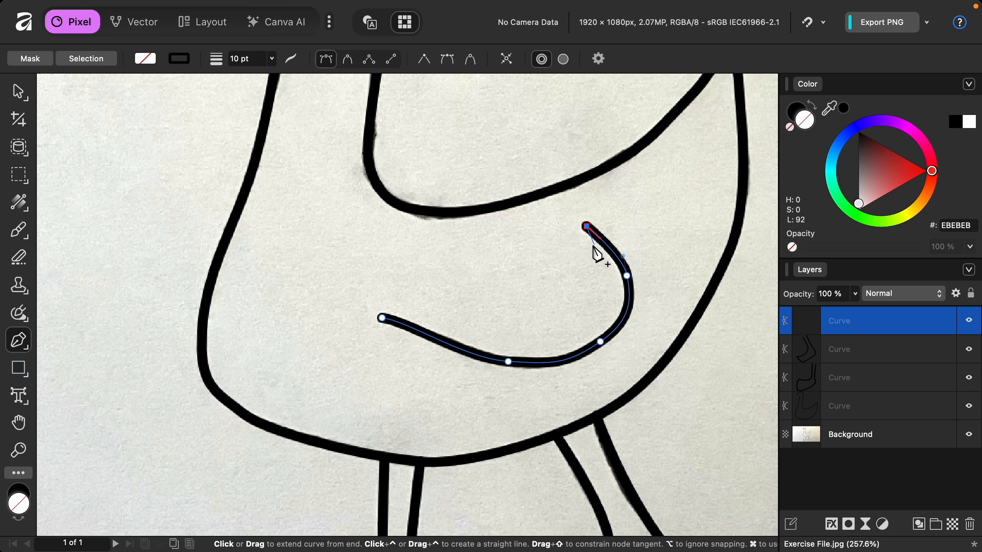
key("Escape")
Start a new curve at the head and trace the upper beak's top edge to its tip, making a sharp corner there
scroll(520, 258, "up", 3)
scroll(519, 258, "left", 3)
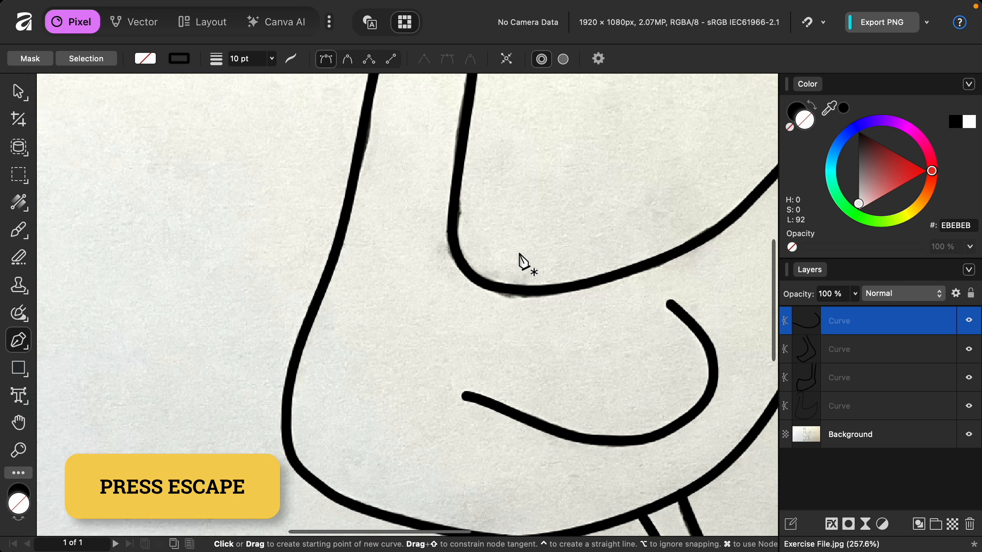
scroll(522, 263, "up", 5)
scroll(522, 263, "left", 3)
scroll(441, 246, "up", 2)
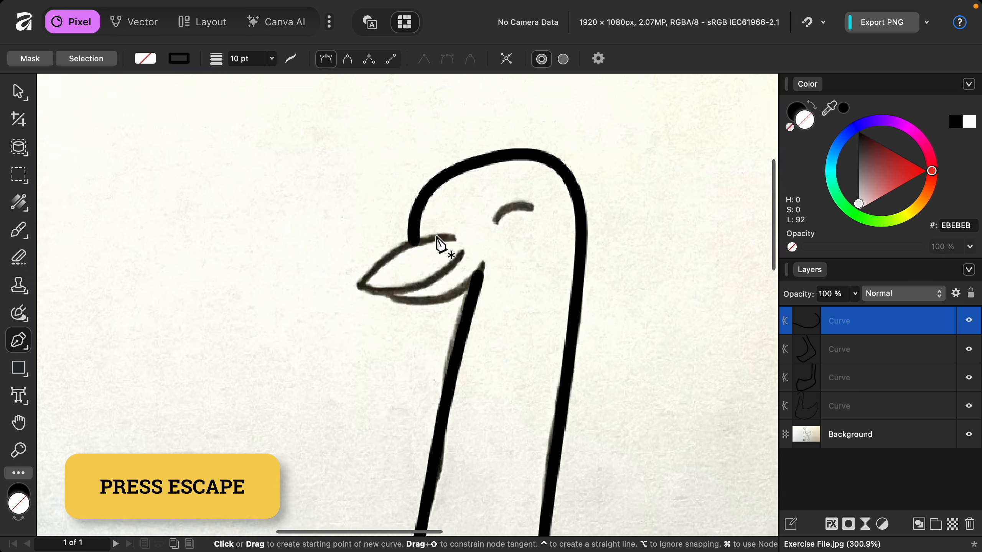
scroll(437, 237, "up", 3)
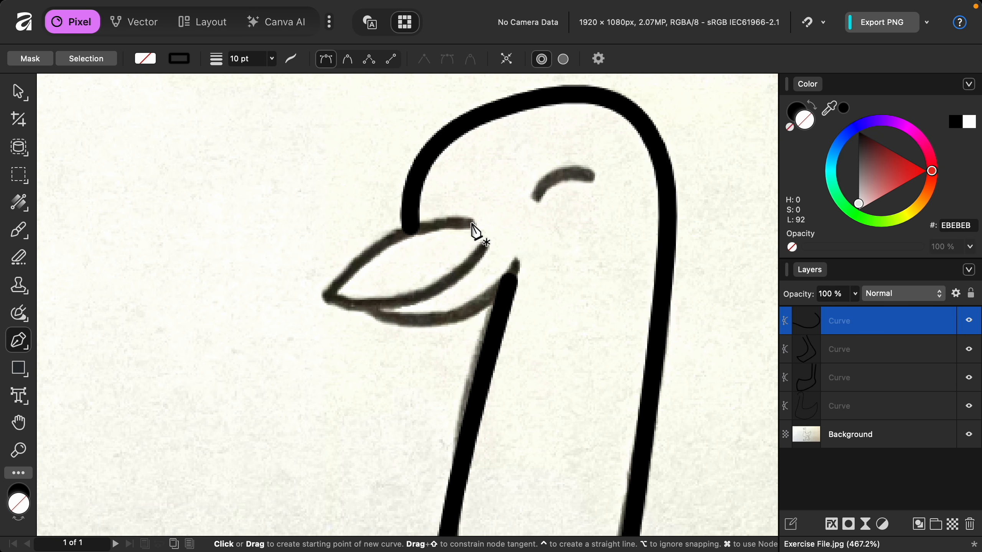
left_click_drag(474, 223, 446, 223)
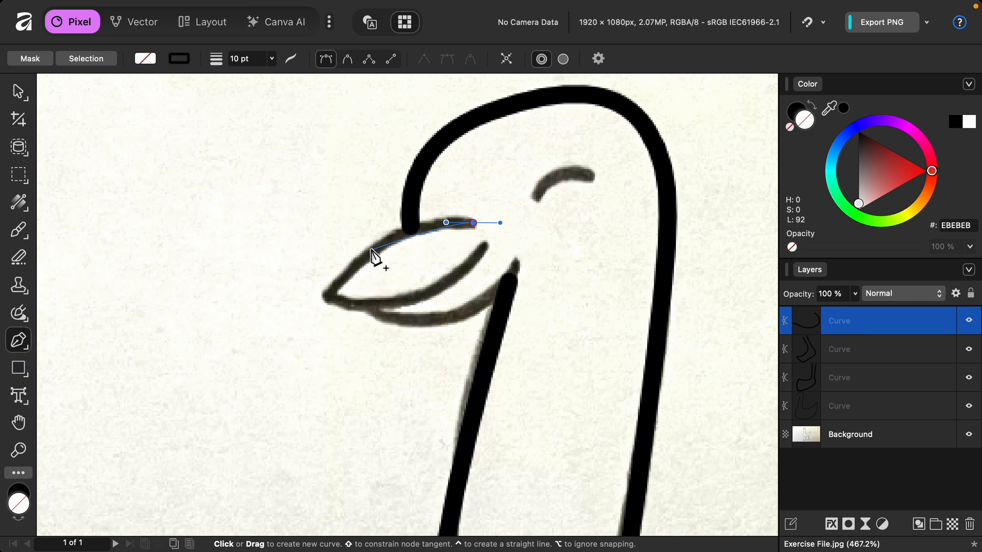
left_click_drag(372, 252, 344, 274)
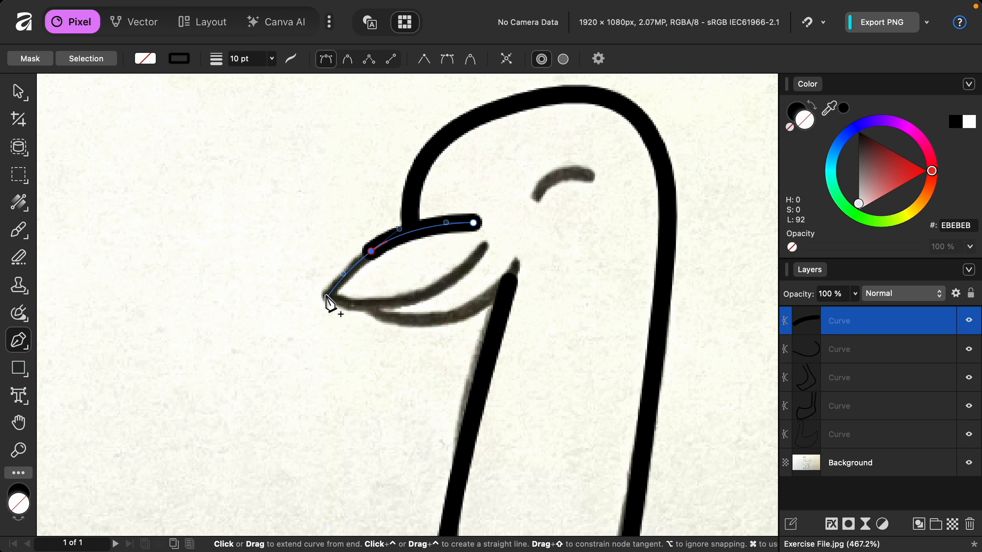
mouse_move(327, 296)
left_mouse_down()
mouse_move(318, 305)
mouse_move(354, 306)
left_mouse_up()
key("alt")
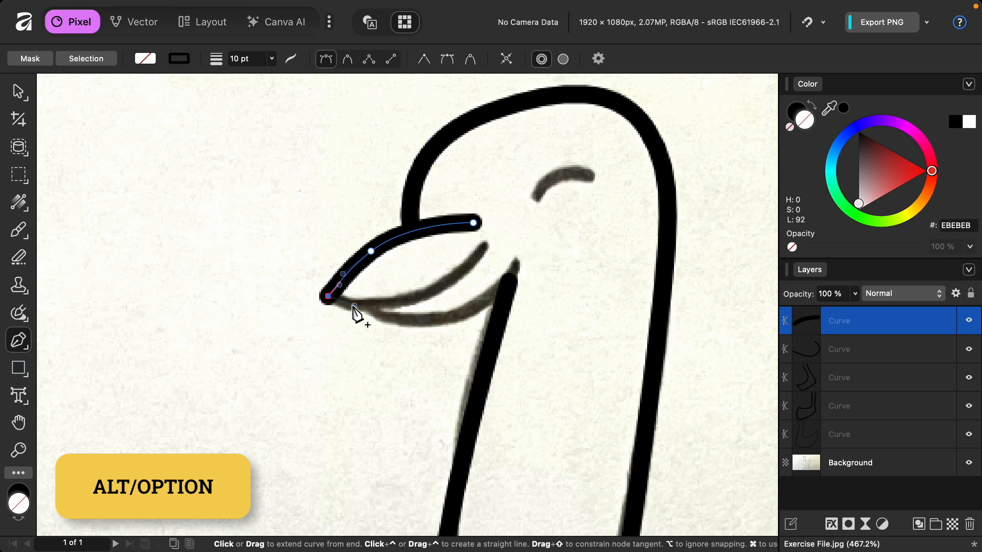
Trace the upper beak's lower edge from the tip back towards the face, and end the curve open there
left_click_drag(412, 298, 445, 287)
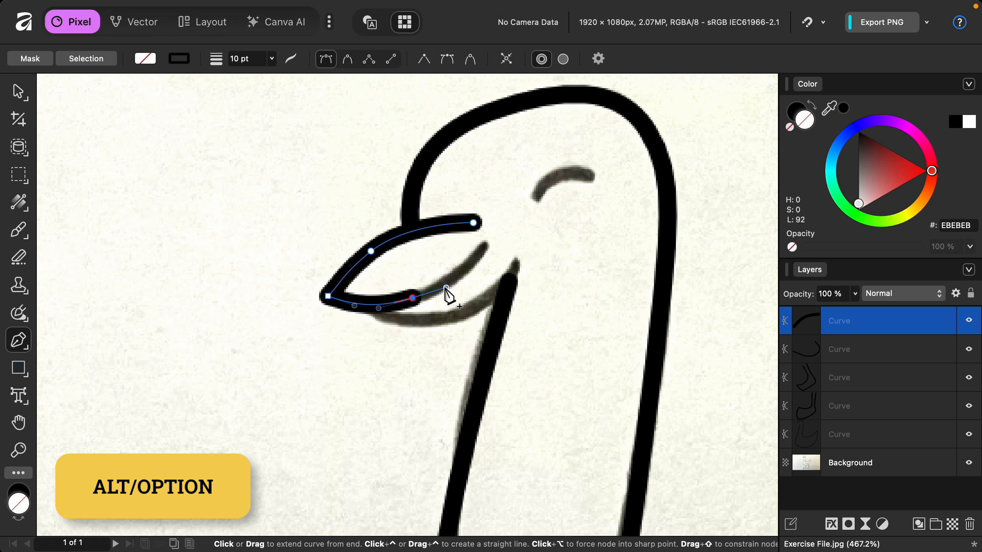
left_click(482, 246)
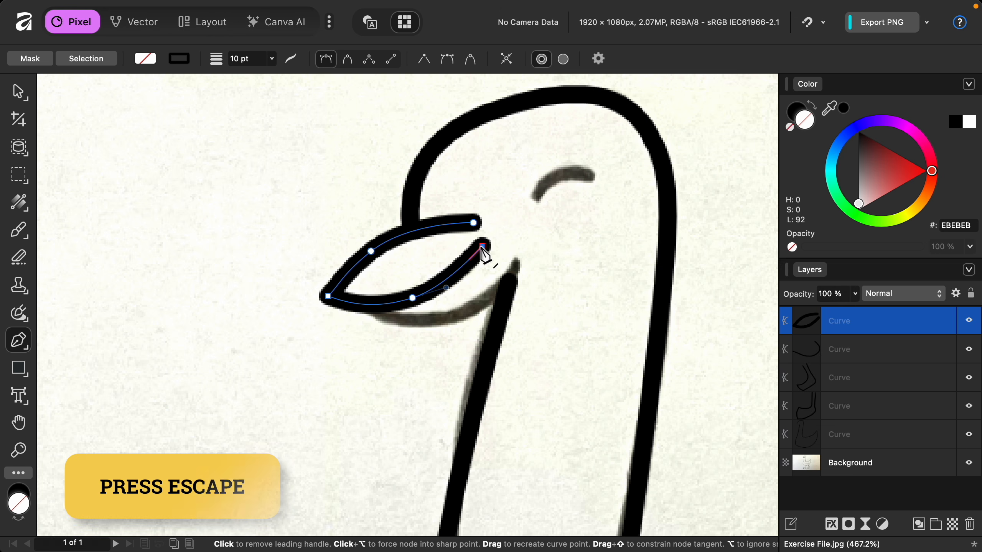
key("Escape")
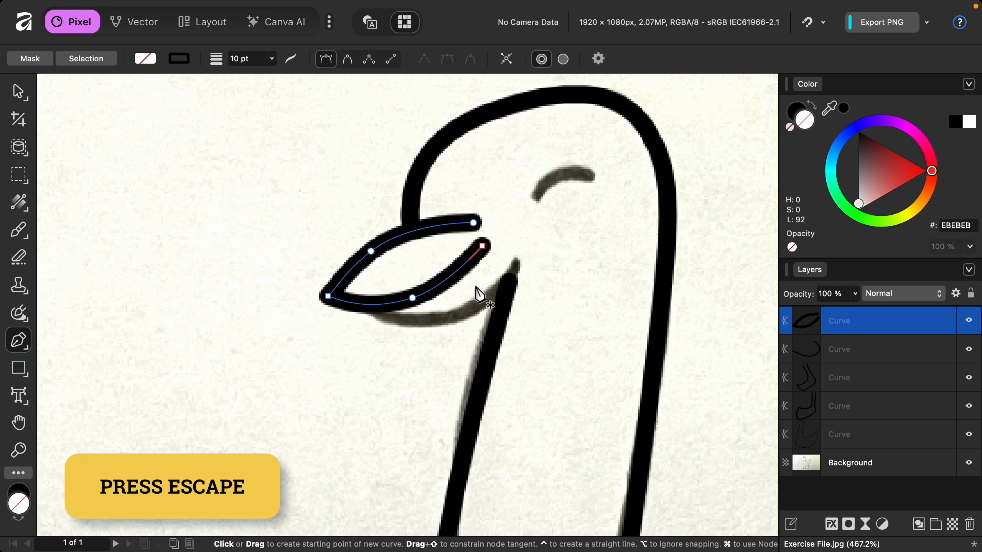
Trace the lower beak as a separate open curve from the upper beak's underside around to the top of the neck
left_click(366, 306)
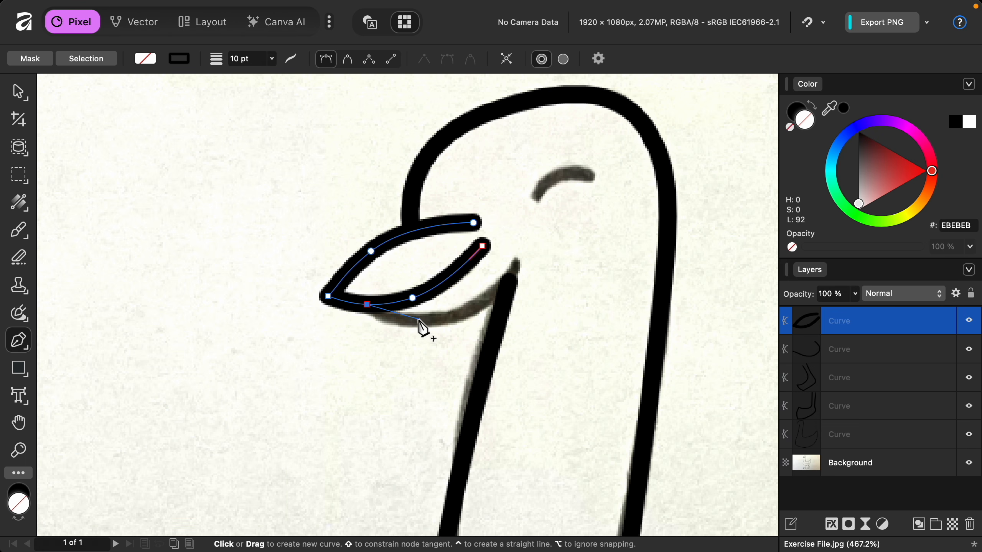
left_click_drag(419, 319, 465, 318)
left_click(516, 264)
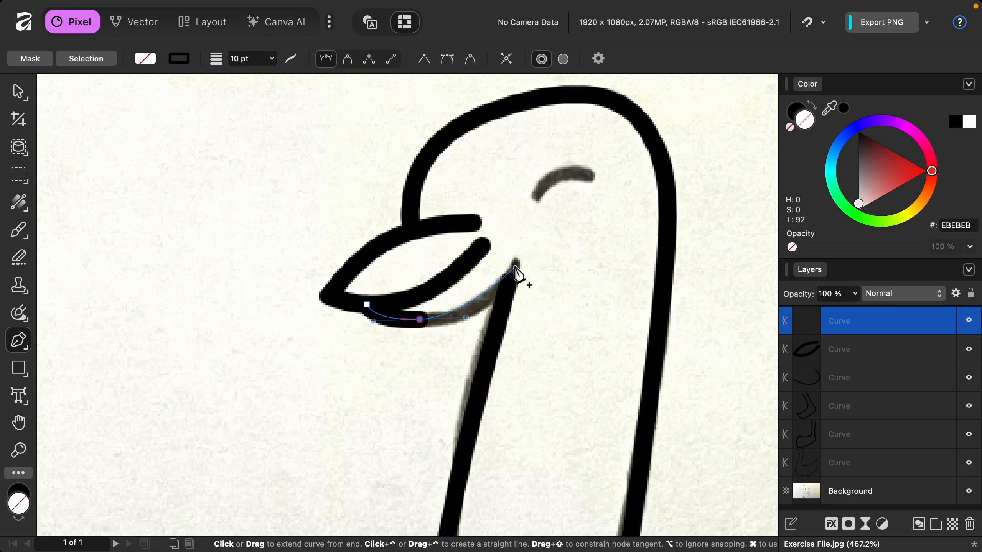
left_click_drag(516, 265, 548, 226)
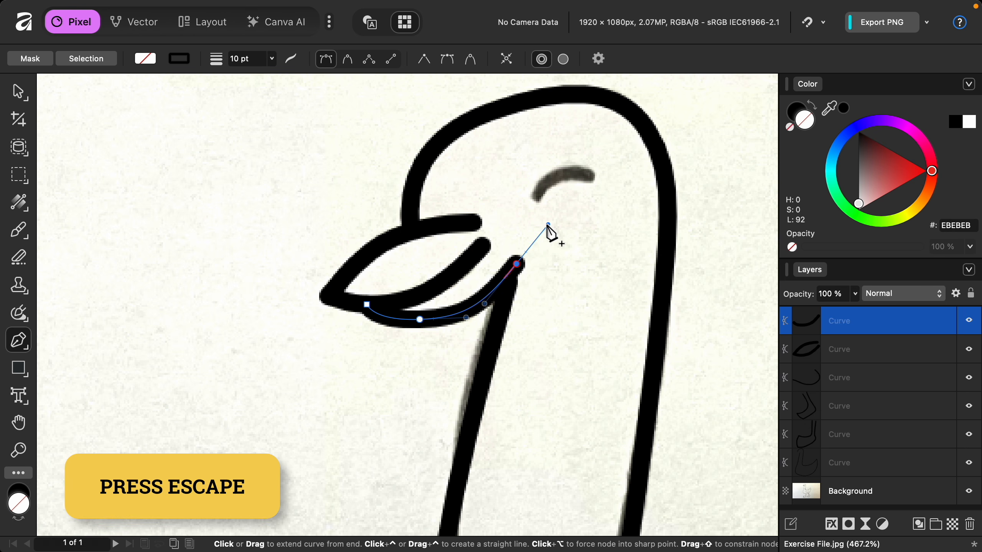
key("Escape")
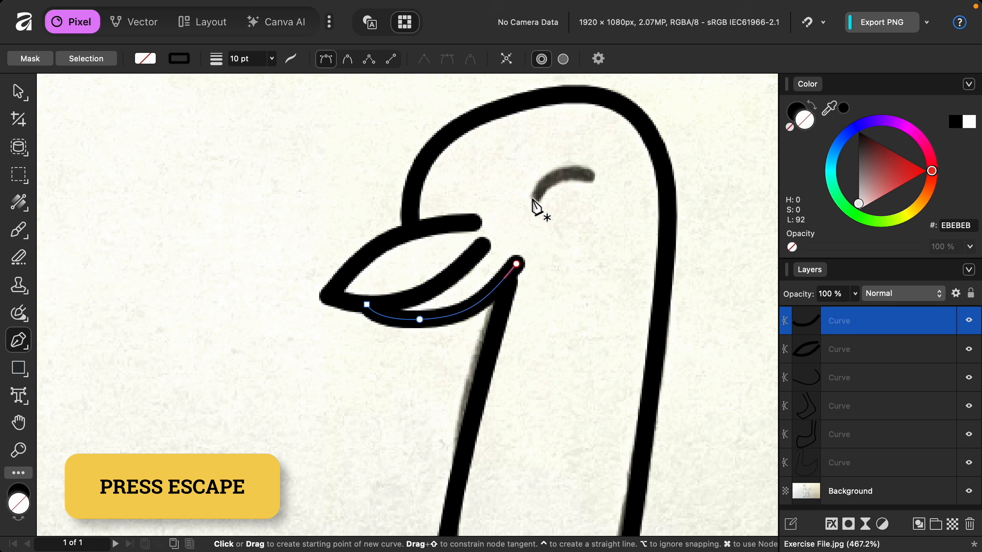
Trace the goose's closed eye as a separate open curve with two nodes
mouse_move(536, 199)
left_mouse_down()
mouse_move(547, 178)
mouse_move(627, 182)
left_mouse_up()
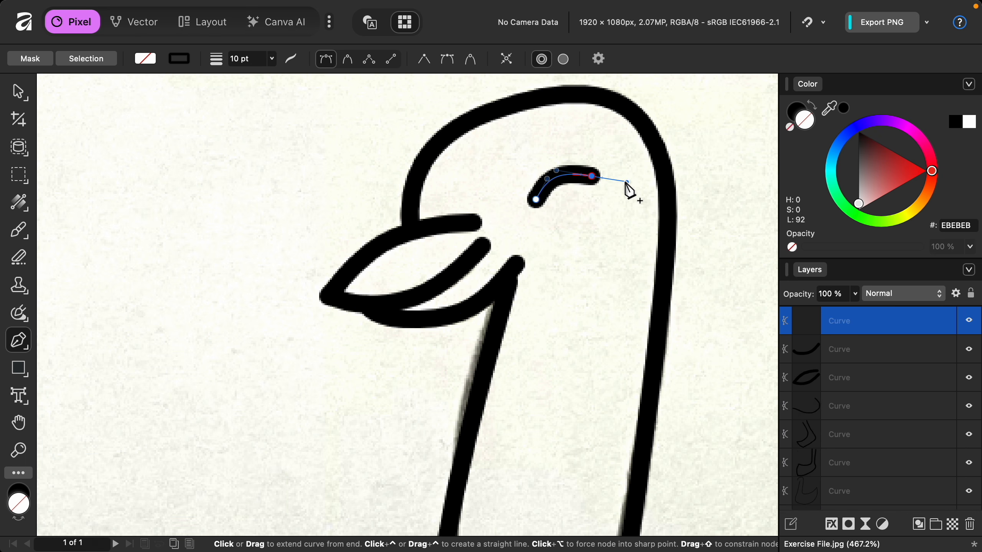
key("Escape")
scroll(628, 190, "down", 10)
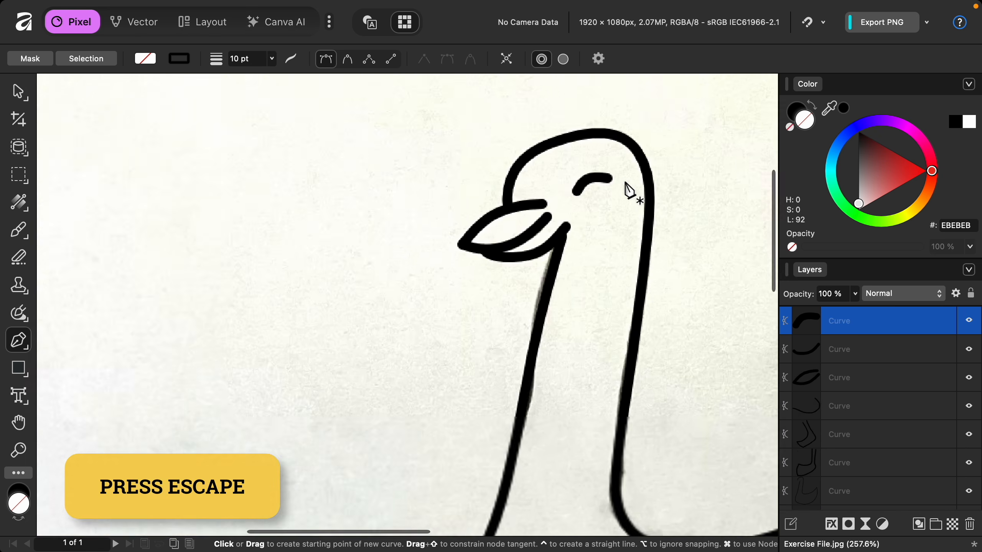
Hide the Background layer containing the original sketch
scroll(628, 190, "right", 5)
scroll(628, 190, "down", 2)
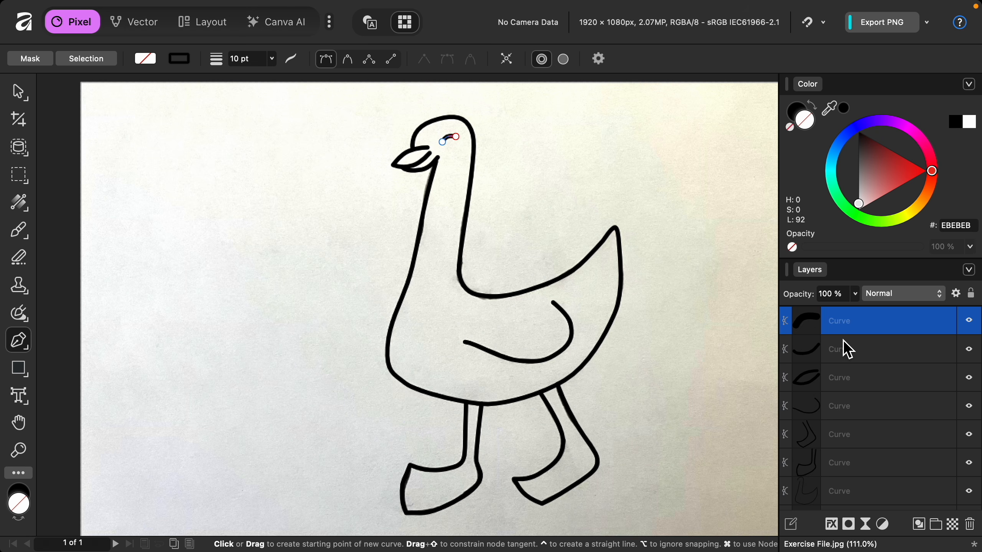
scroll(884, 415, "down", 1)
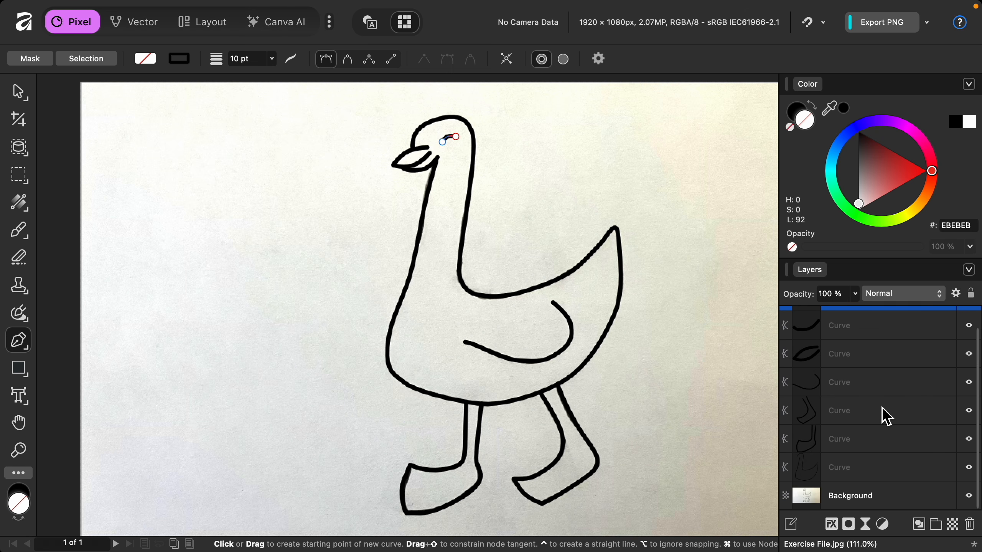
left_click(969, 496)
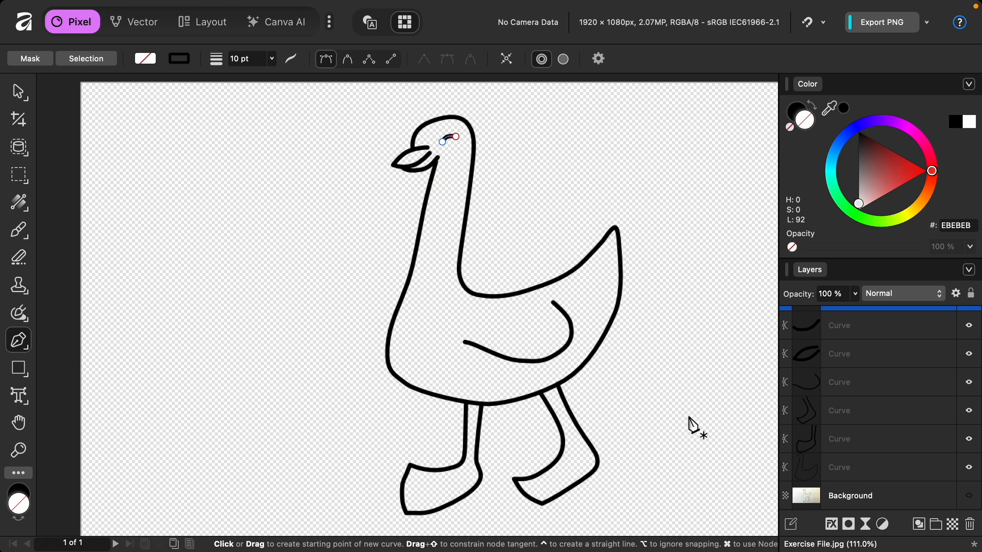
Switch the canvas from pixel to vector view, inspect the outline's edge at extreme magnification, and fit the whole page in view
scroll(600, 348, "up", 5)
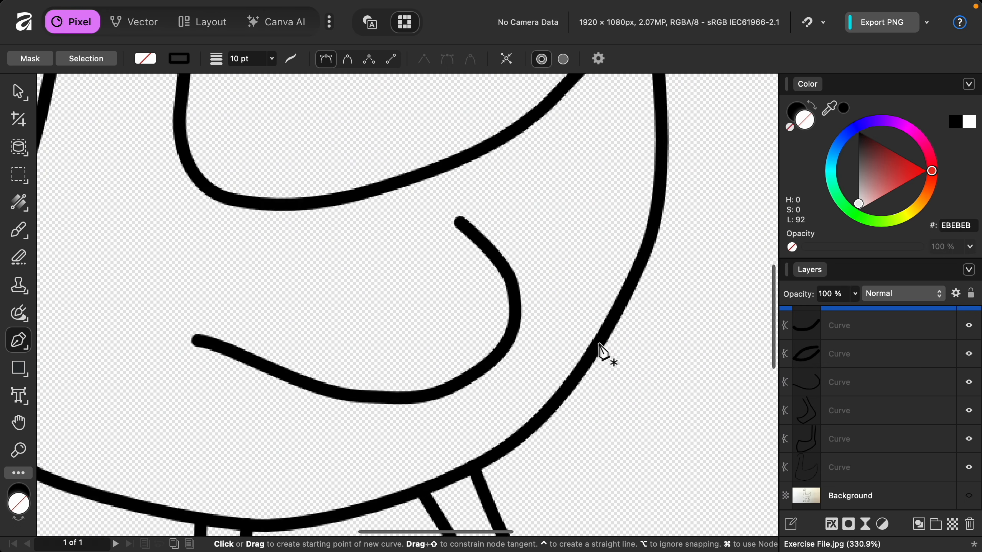
scroll(601, 349, "up", 6)
scroll(603, 352, "up", 4)
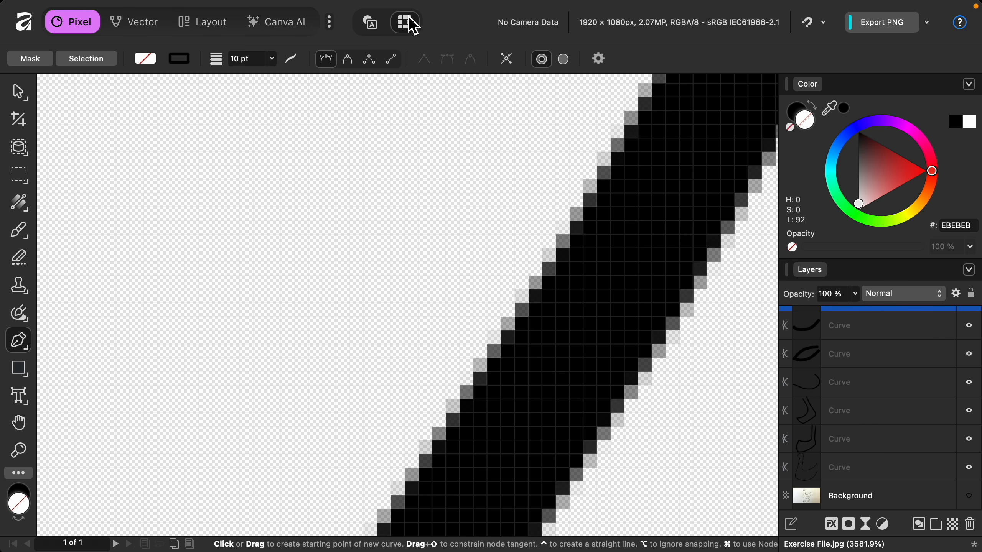
left_click(371, 25)
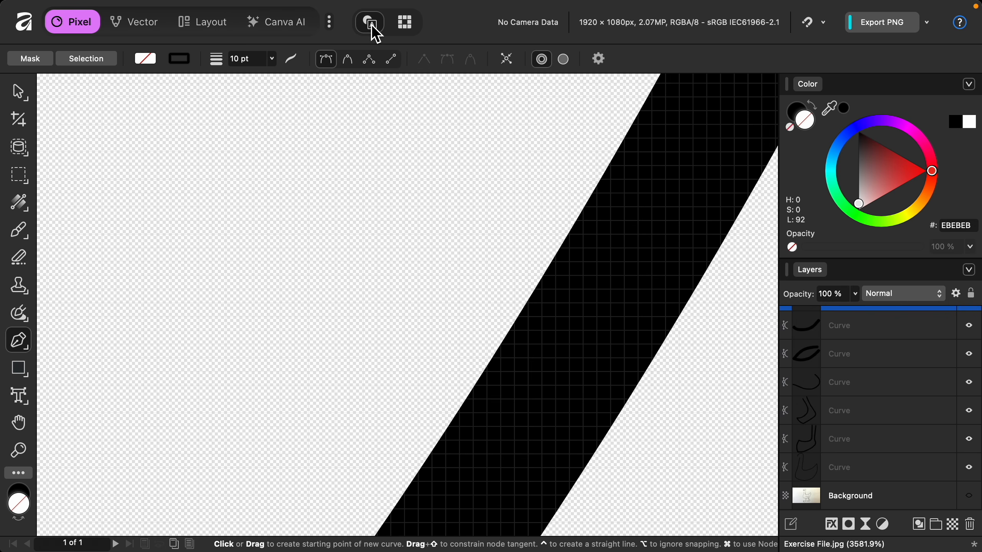
scroll(587, 310, "up", 8)
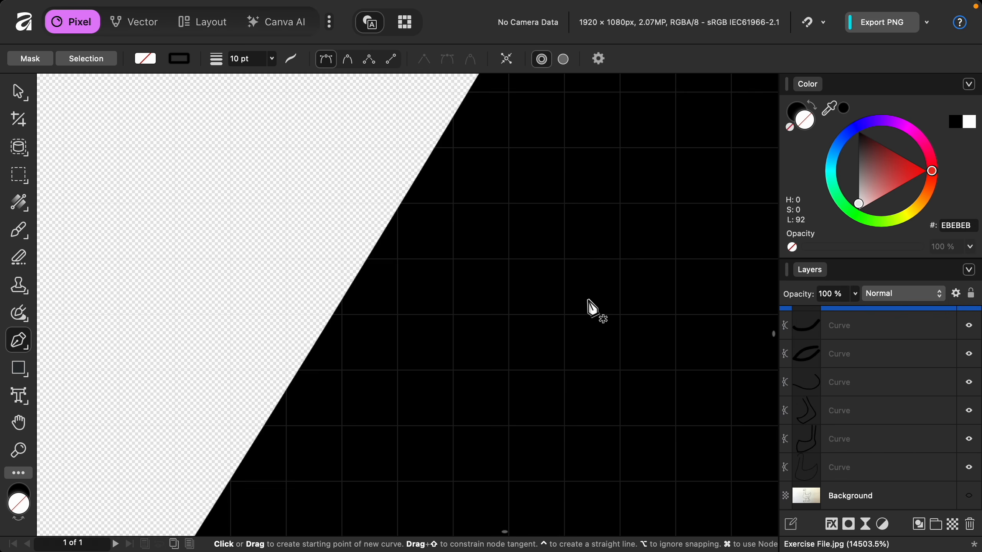
scroll(332, 232, "up", 15)
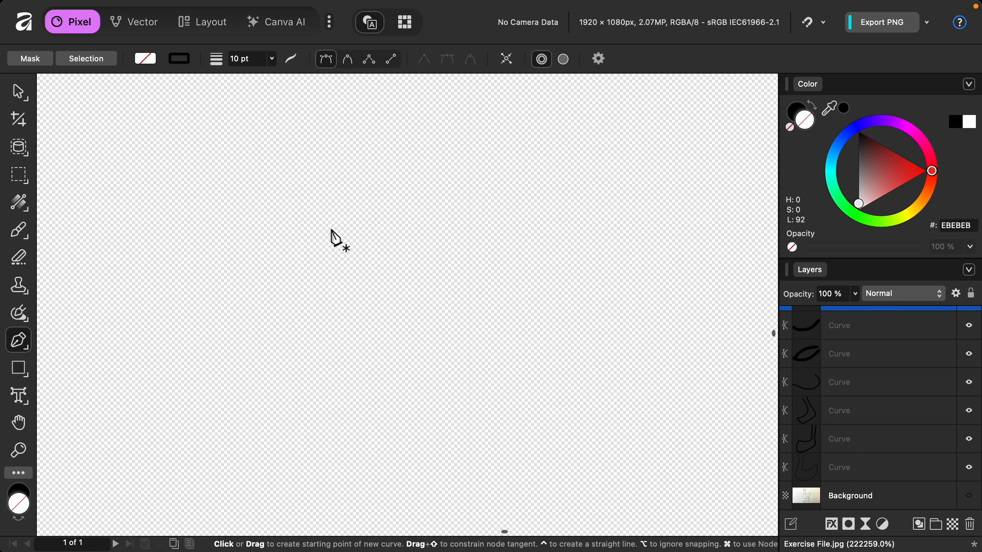
scroll(332, 230, "down", 10)
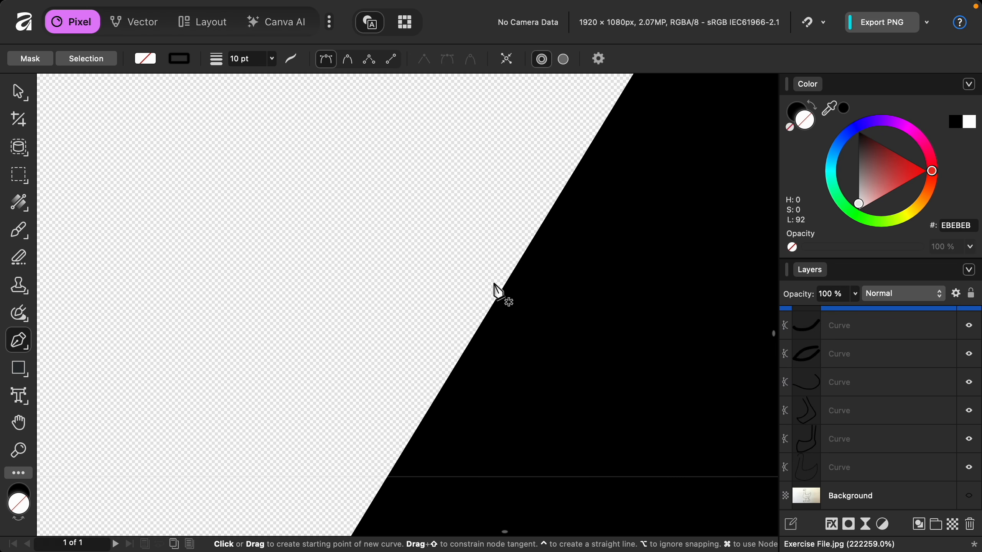
key("super+0")
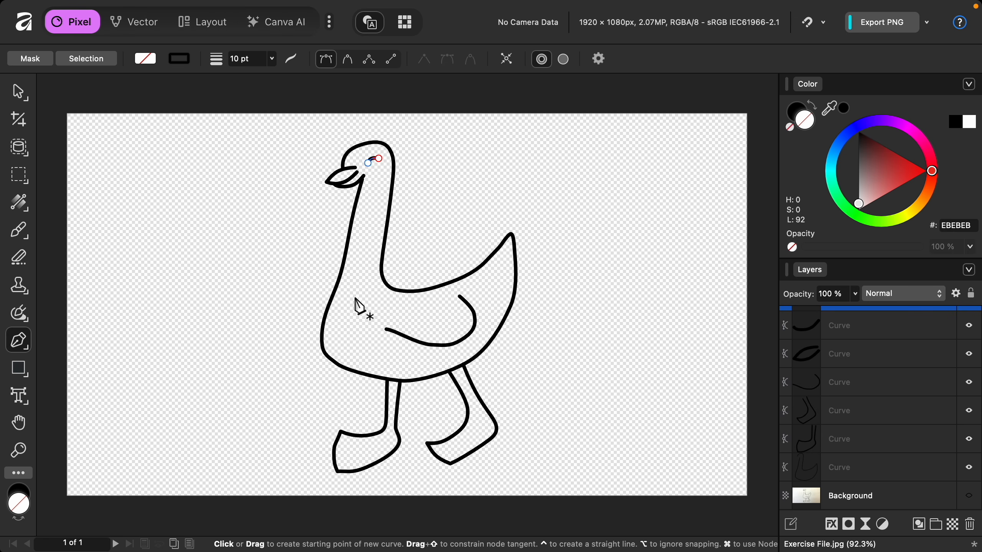
Add a rectangle covering the whole canvas beneath all other layers, filled with pale yellow #FFFAD8
left_click(24, 376)
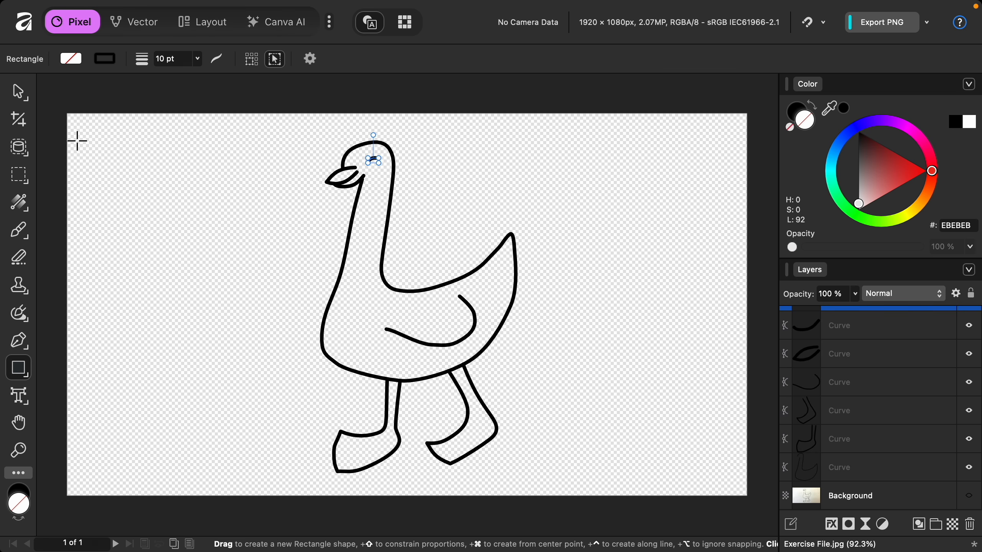
left_click_drag(66, 112, 756, 507)
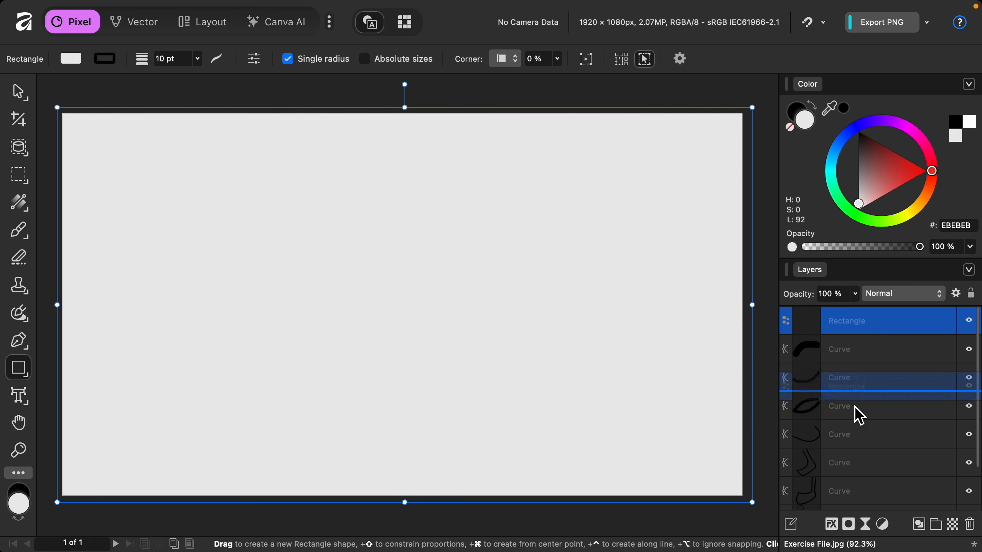
scroll(855, 412, "down", 2)
left_click(852, 500)
left_click_drag(853, 504, 853, 503)
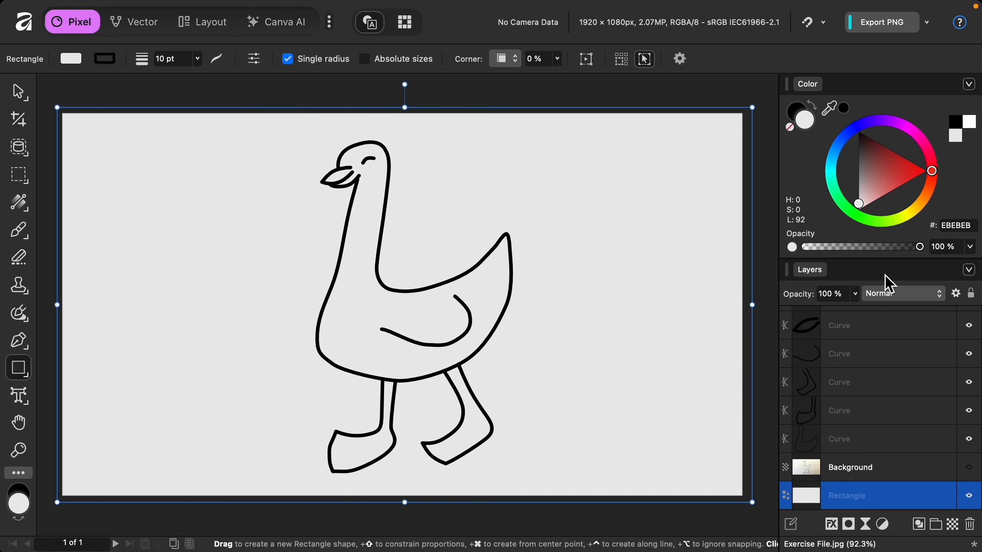
left_click_drag(914, 214, 836, 193)
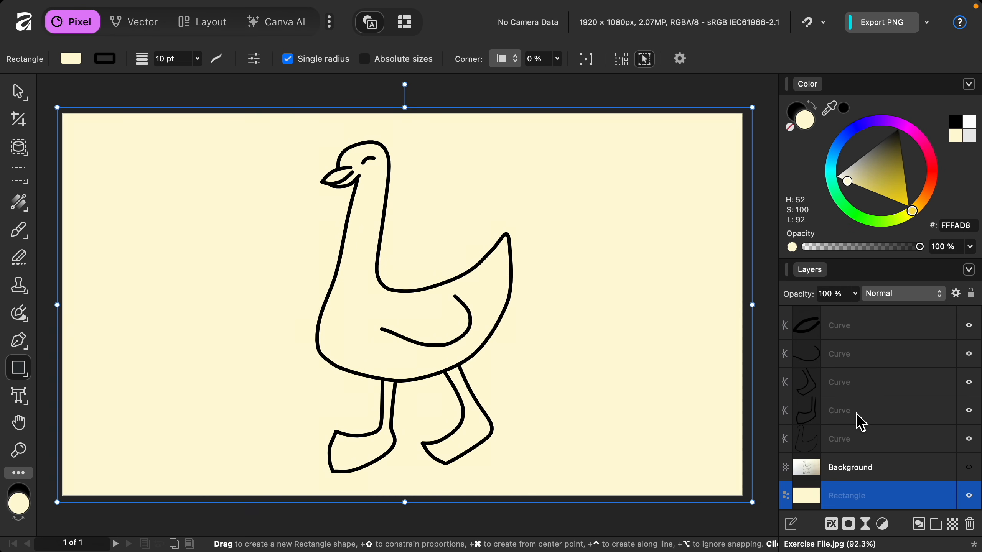
Fill the goose's body curve with the warmer yellow #FFEB96
left_click(853, 443)
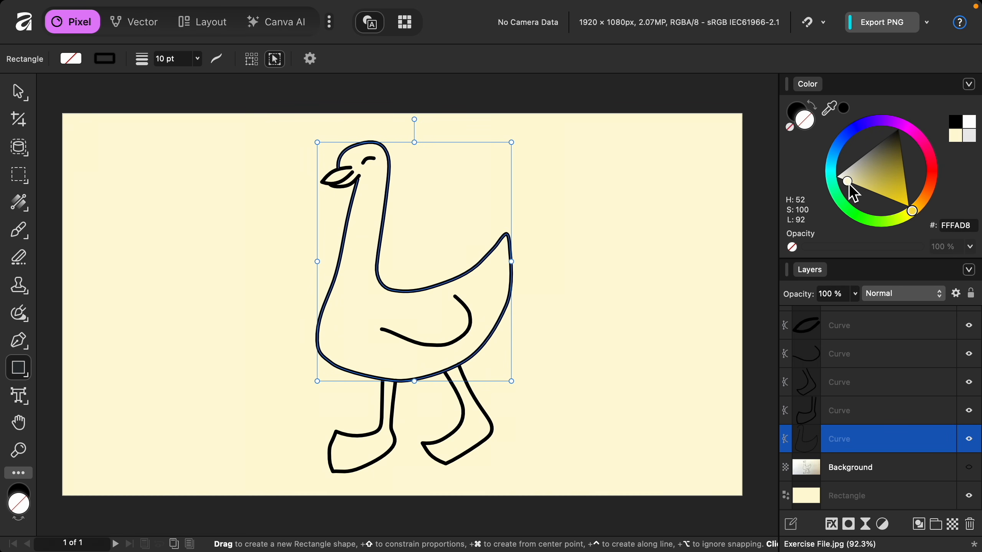
left_click_drag(849, 184, 871, 188)
left_click_drag(913, 212, 922, 217)
left_click_drag(872, 190, 867, 194)
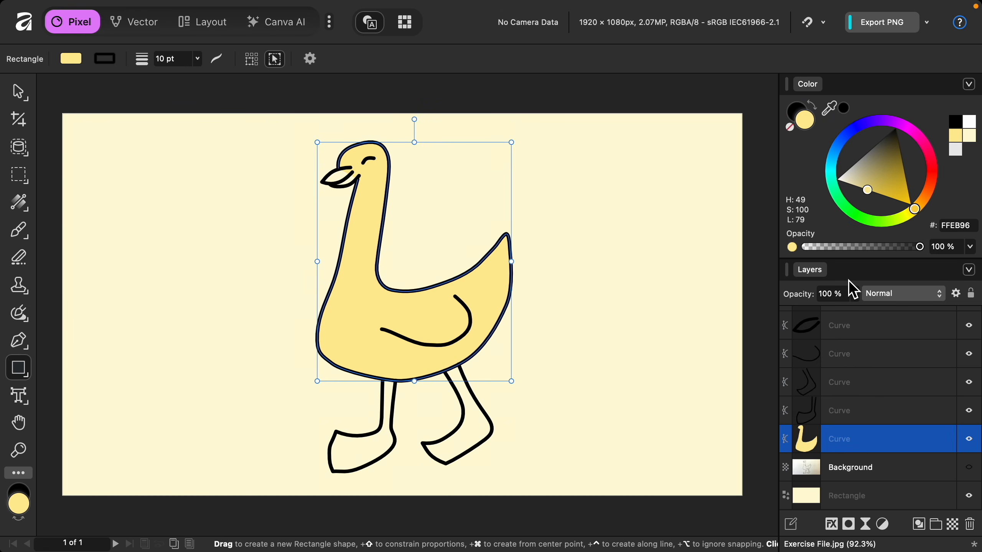
Select both leg curves together and fill them with orange #E36121
left_click(848, 412)
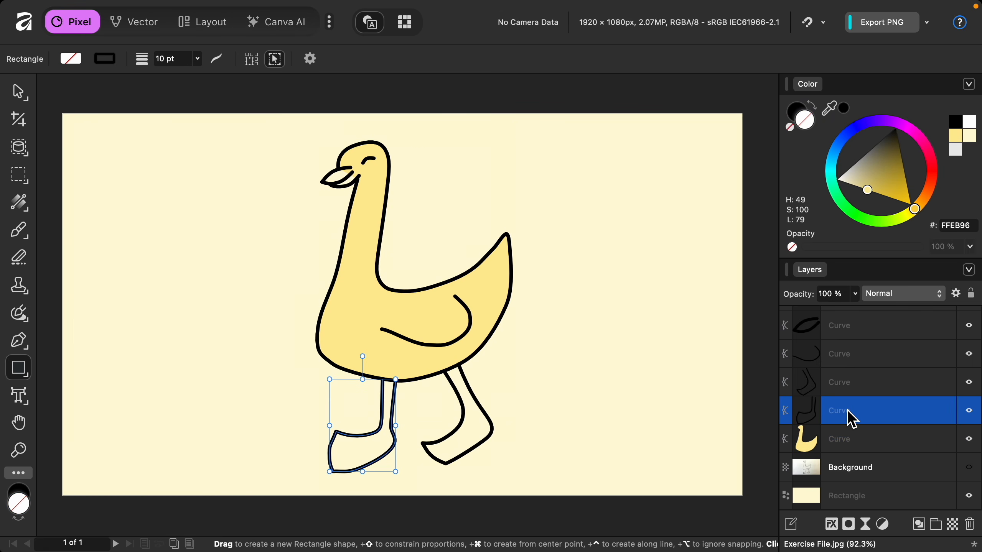
left_click(849, 383, "shift")
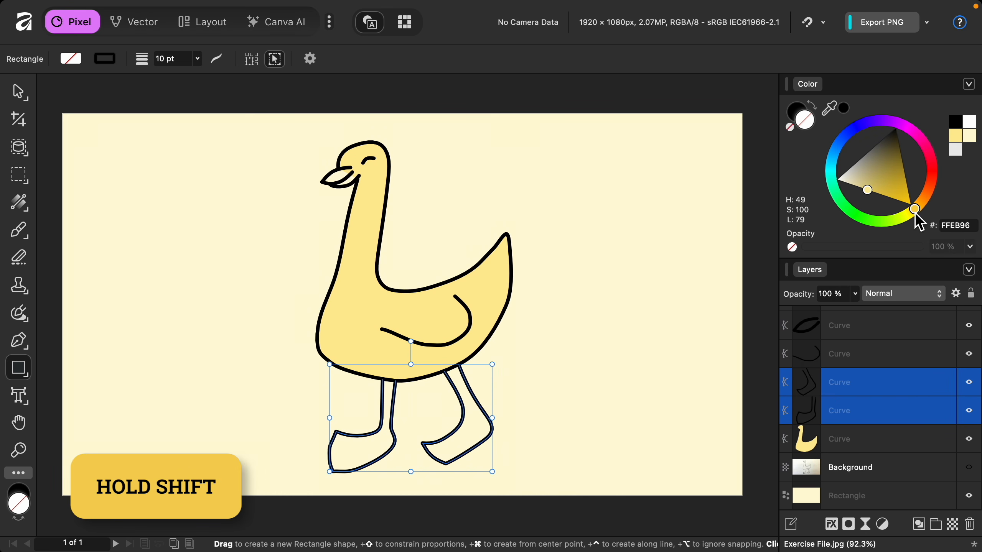
left_click_drag(916, 218, 942, 202)
left_click(881, 193)
left_click_drag(884, 194, 909, 181)
scroll(460, 393, "up", 5)
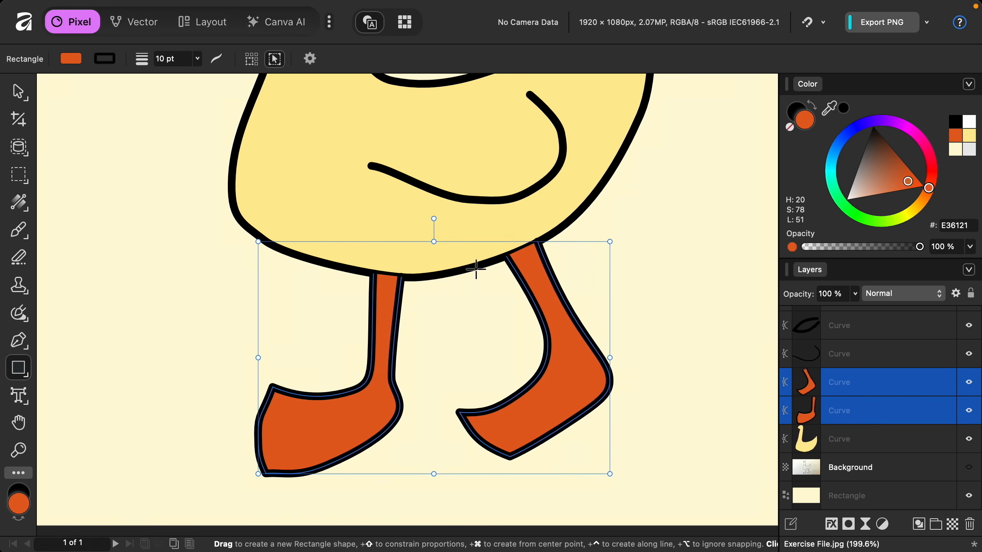
scroll(526, 258, "up", 4)
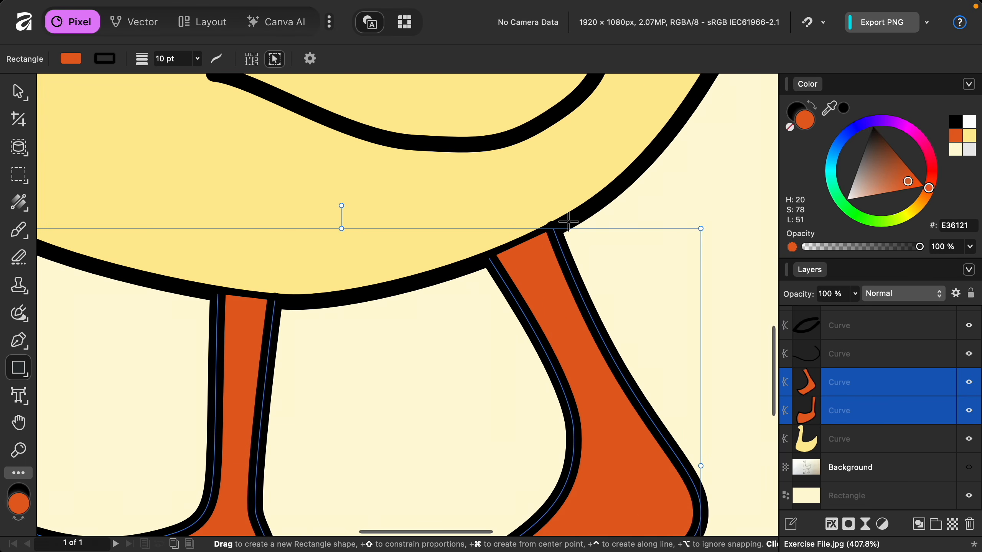
Move both orange leg curves beneath the goose's body curve in the layer order
scroll(454, 276, "down", 5)
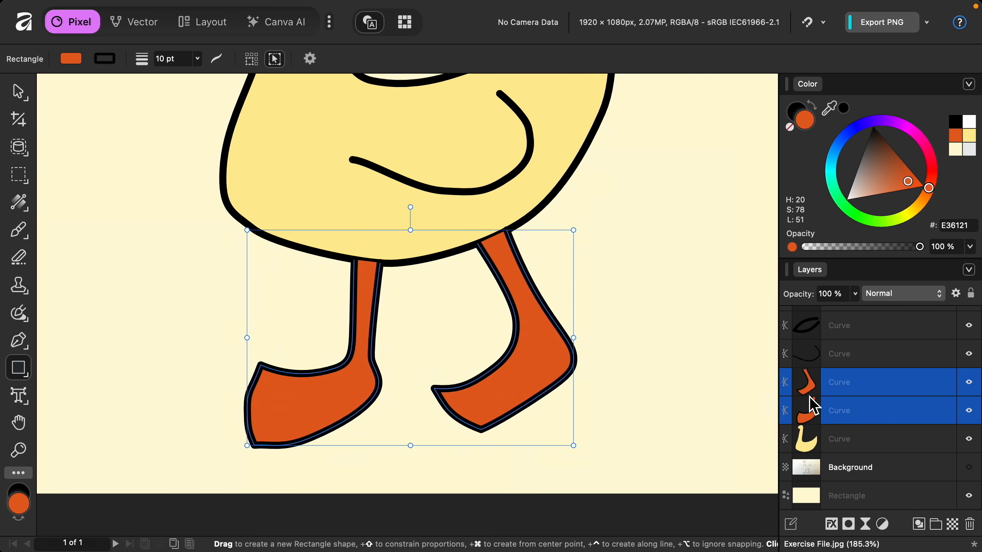
left_click_drag(861, 419, 853, 458)
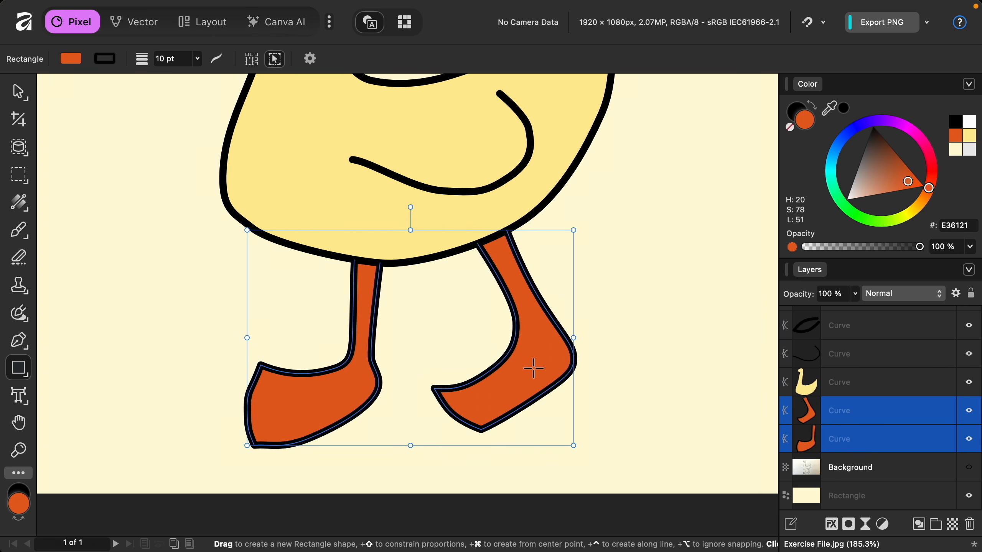
Fill the upper and lower beak curves with orange #E36121 and place the lower beak curve beneath the upper one
scroll(534, 368, "up", 10)
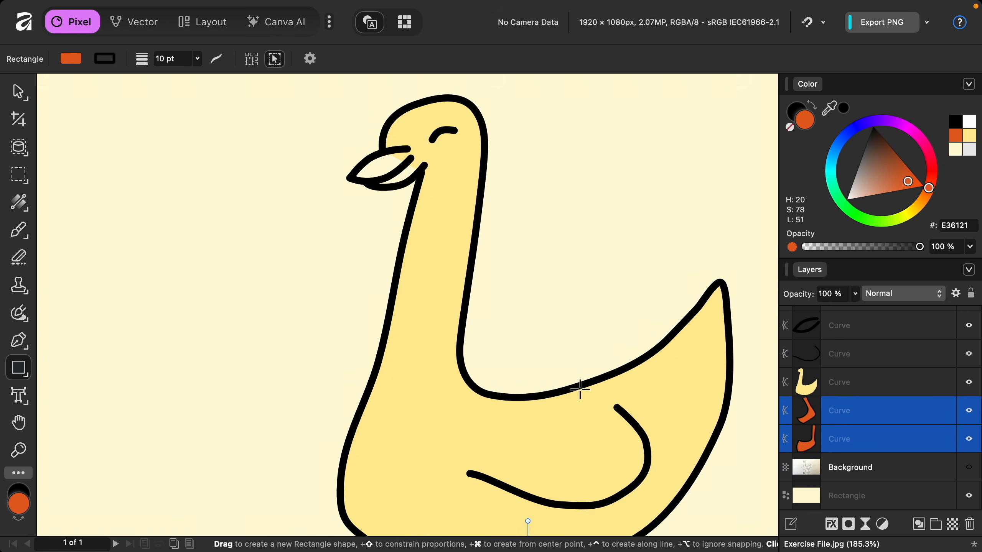
left_click(852, 337)
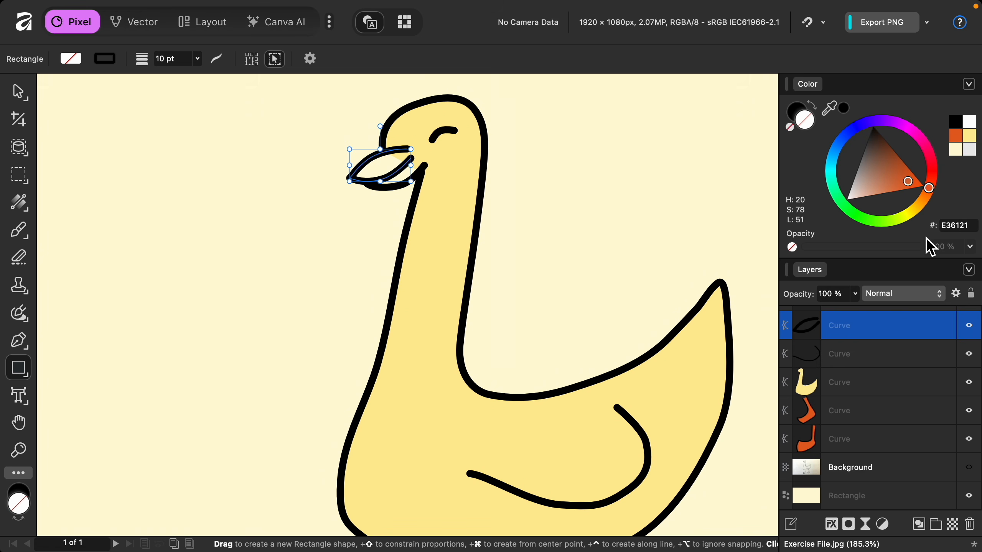
left_click(958, 142)
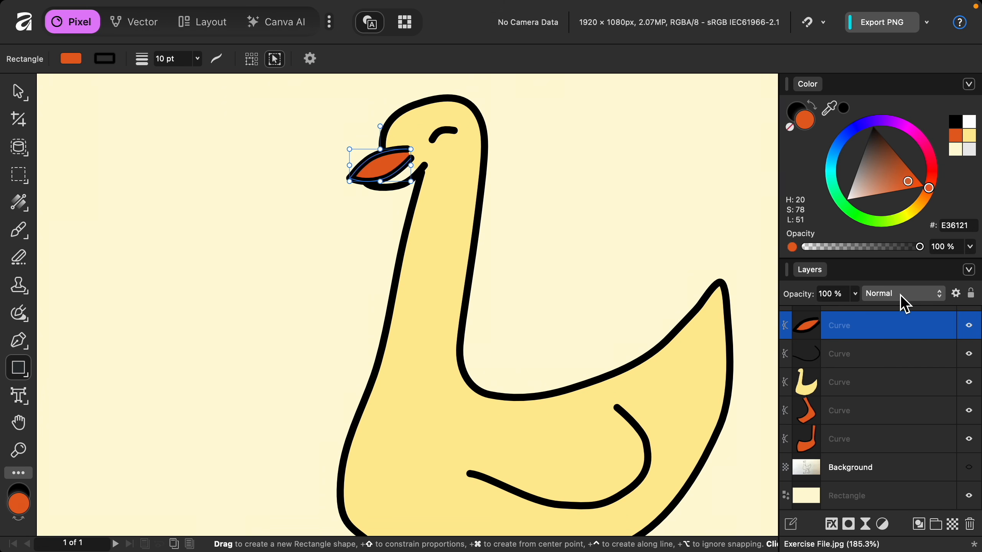
scroll(892, 346, "up", 2)
left_click(882, 360)
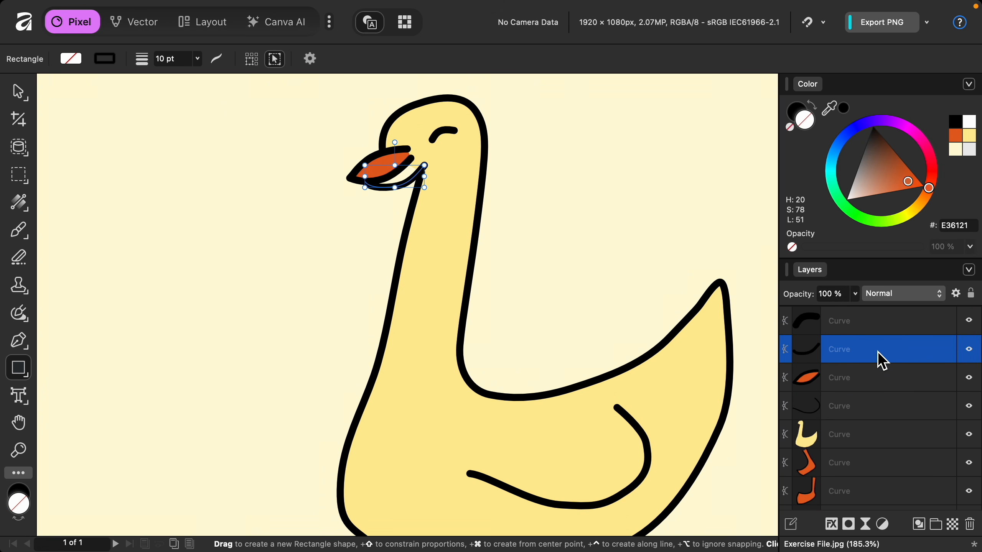
left_click(958, 141)
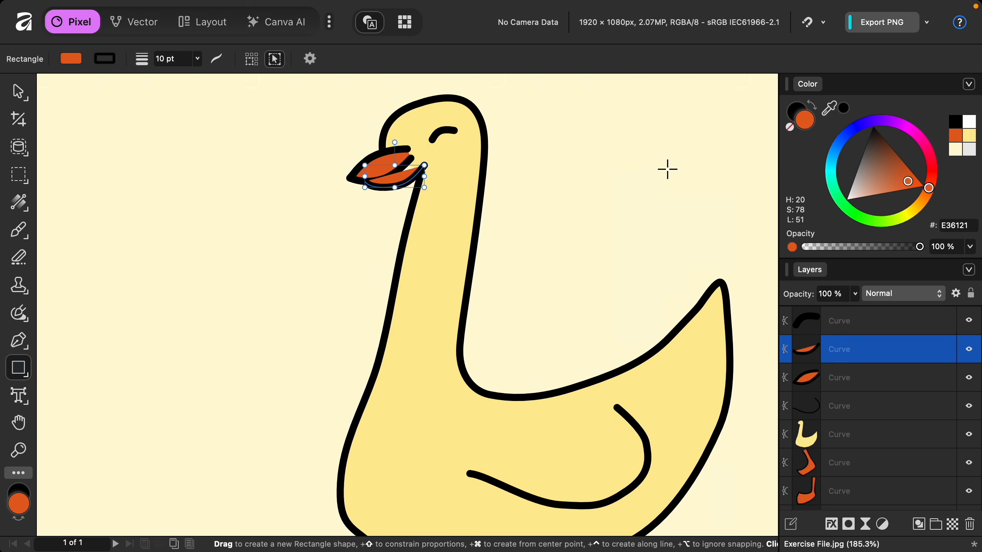
scroll(422, 174, "up", 5)
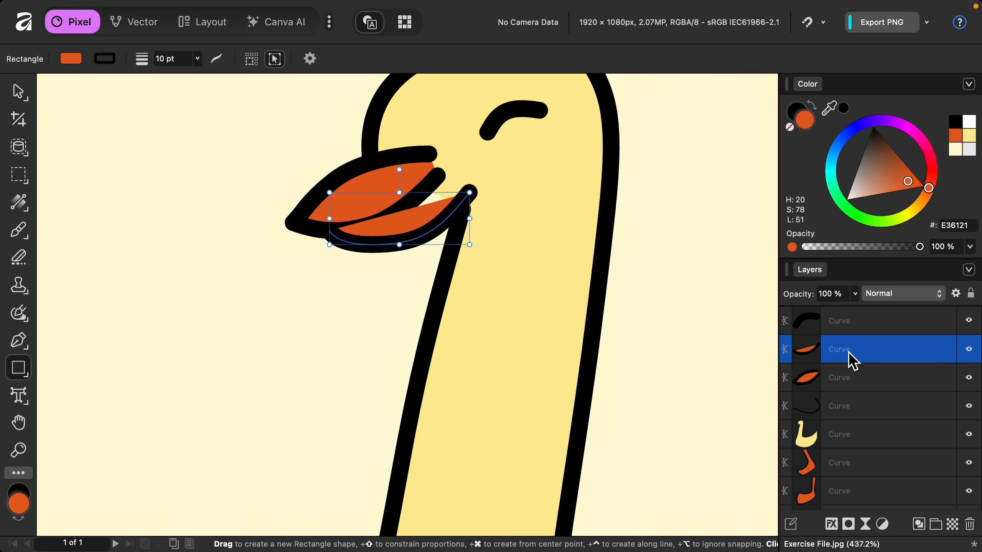
left_click_drag(849, 352, 844, 390)
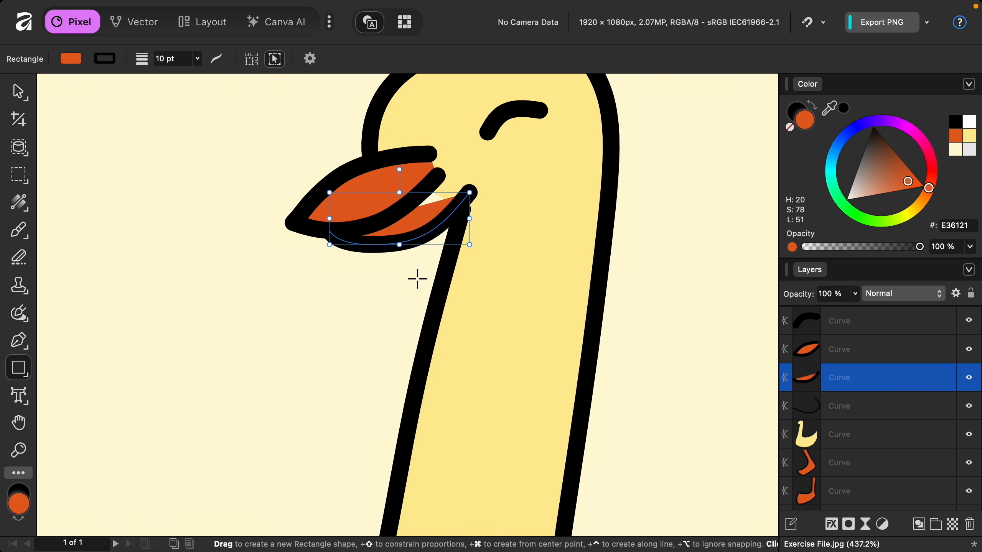
Draw a closed Pen tool patch over the gap between the open ends of the beak, rounding it out at the cheek
left_click(19, 340)
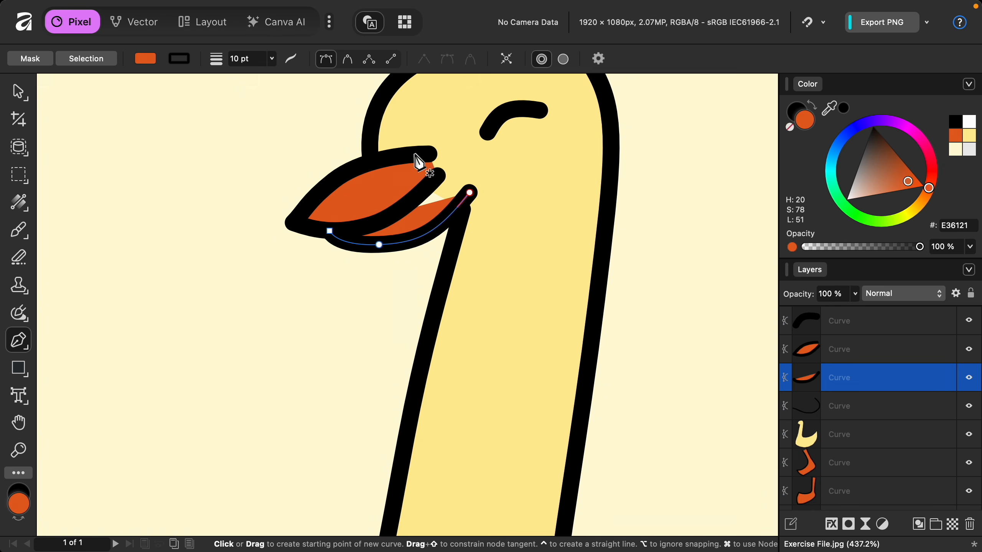
left_click_drag(418, 152, 433, 153)
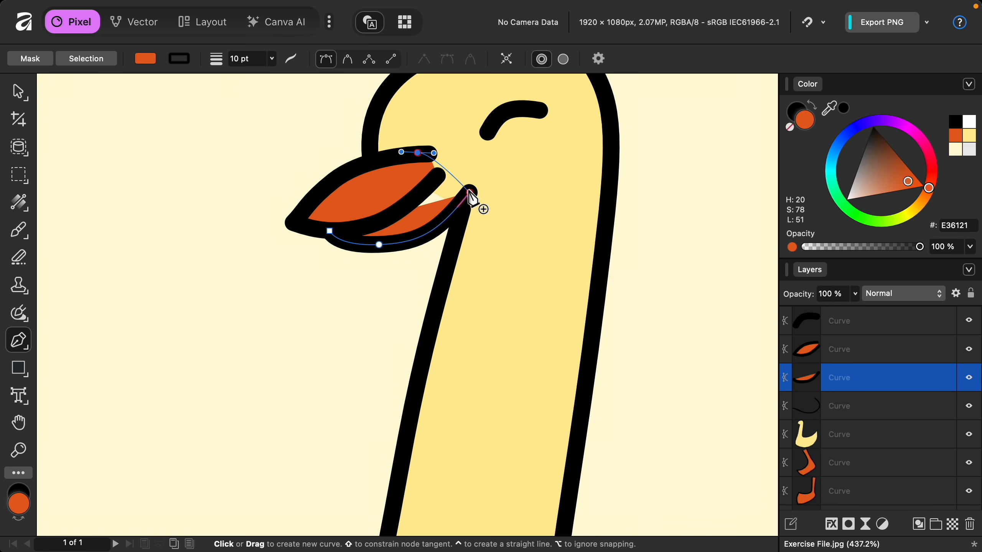
left_click_drag(470, 192, 468, 214)
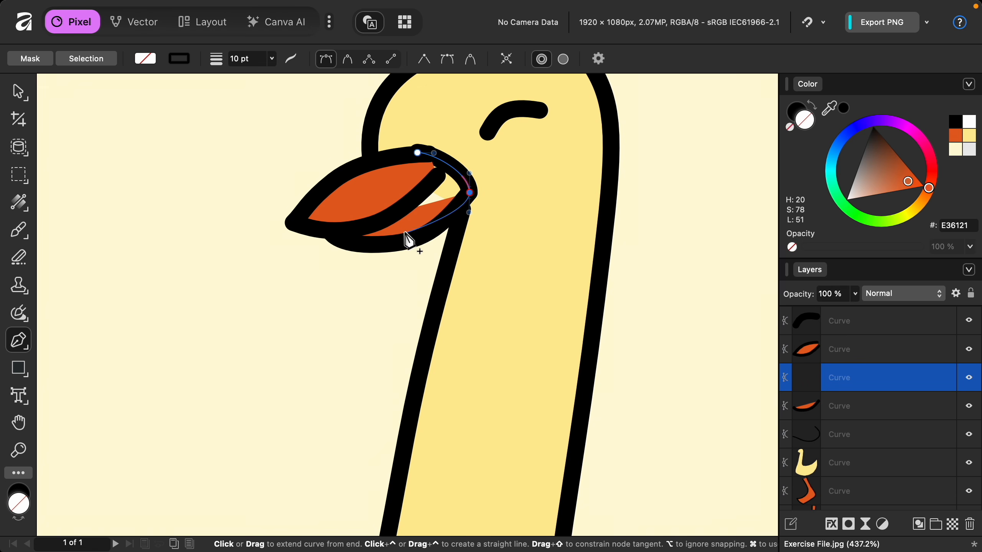
left_click_drag(402, 227, 377, 179)
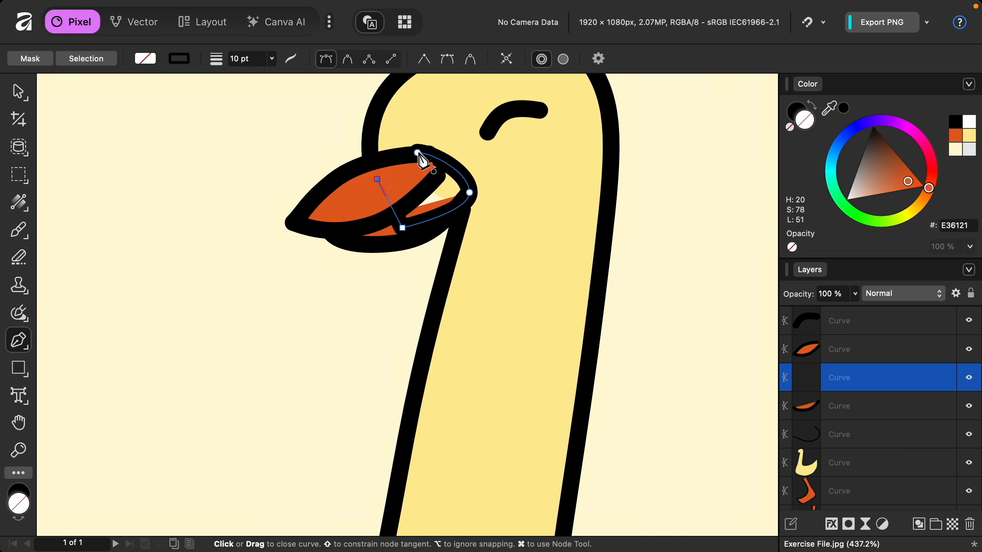
left_click(418, 152)
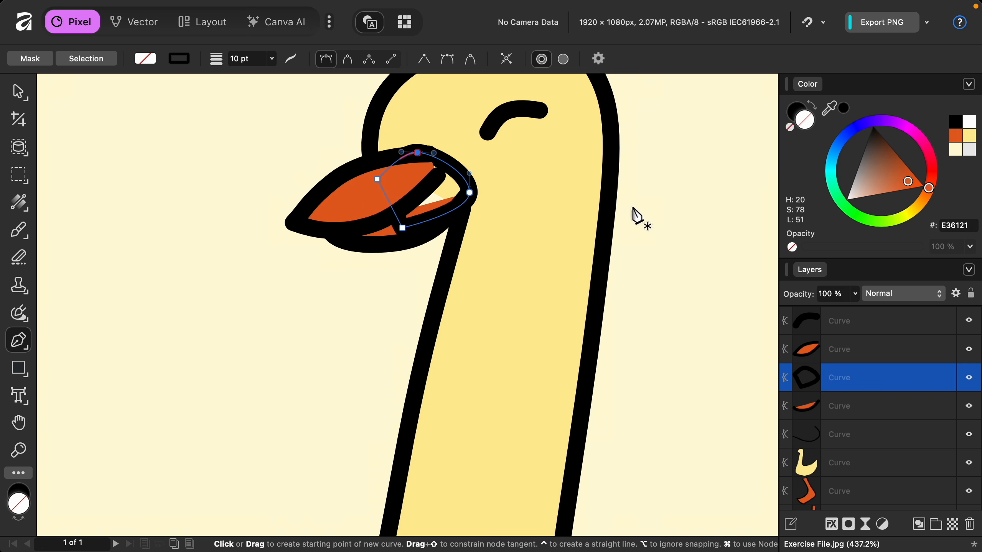
Remove the beak patch's stroke, fill it with orange #E36121, and move it beneath both beak curves
left_click(797, 109)
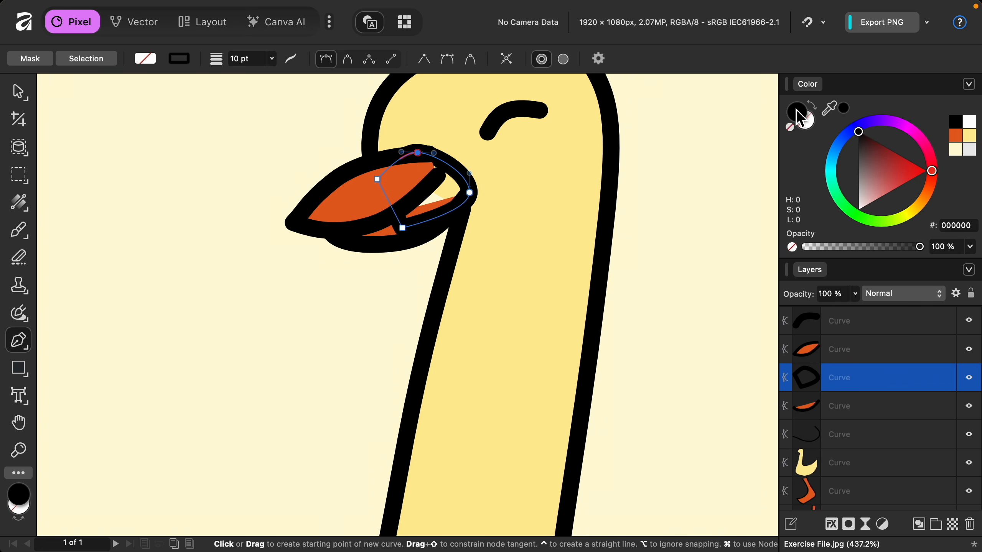
left_click(791, 128)
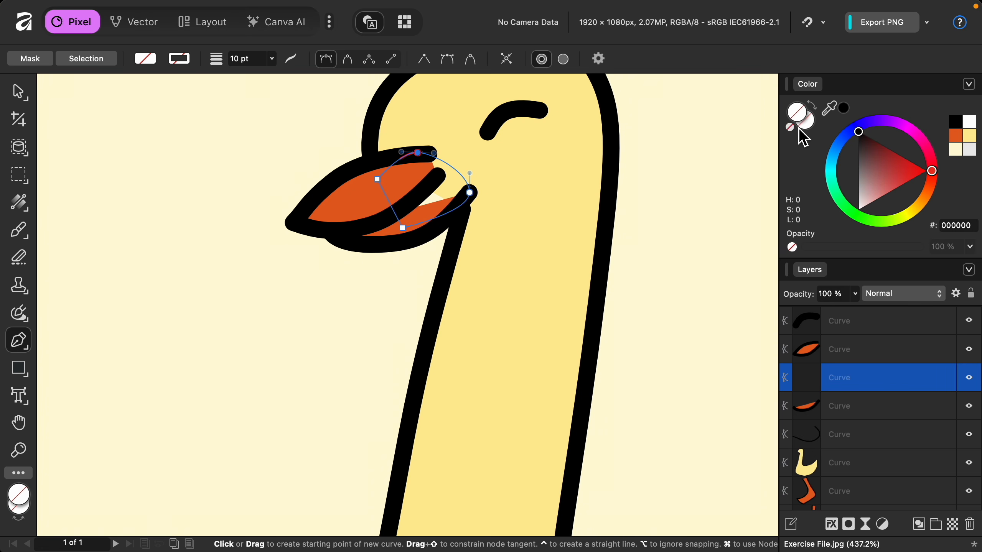
left_click(961, 138)
left_click(931, 323)
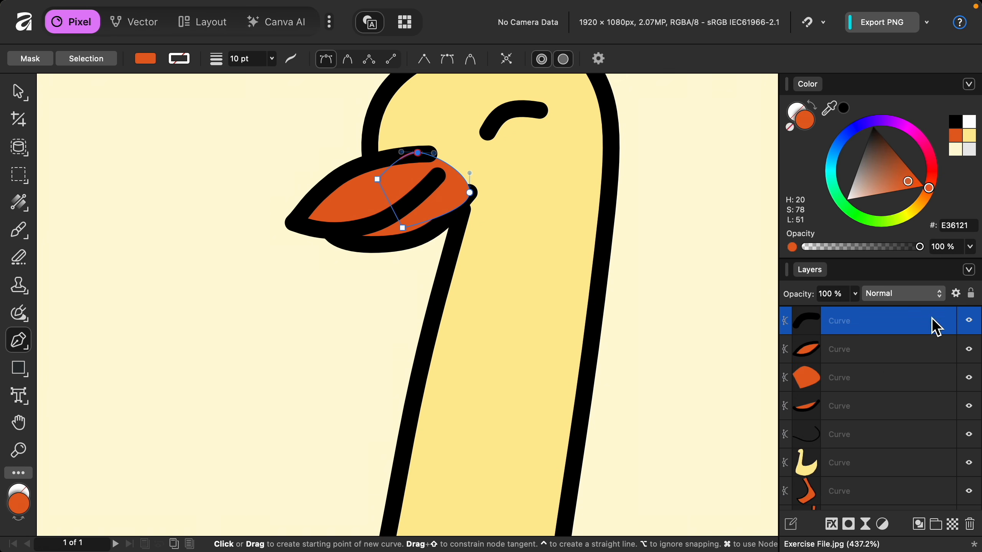
left_click(858, 382)
left_click_drag(850, 388, 846, 426)
Start a Pen tool shadow shape below the beak, tracing the body outline down the neck and chest and along the belly past the legs
scroll(542, 286, "down", 5)
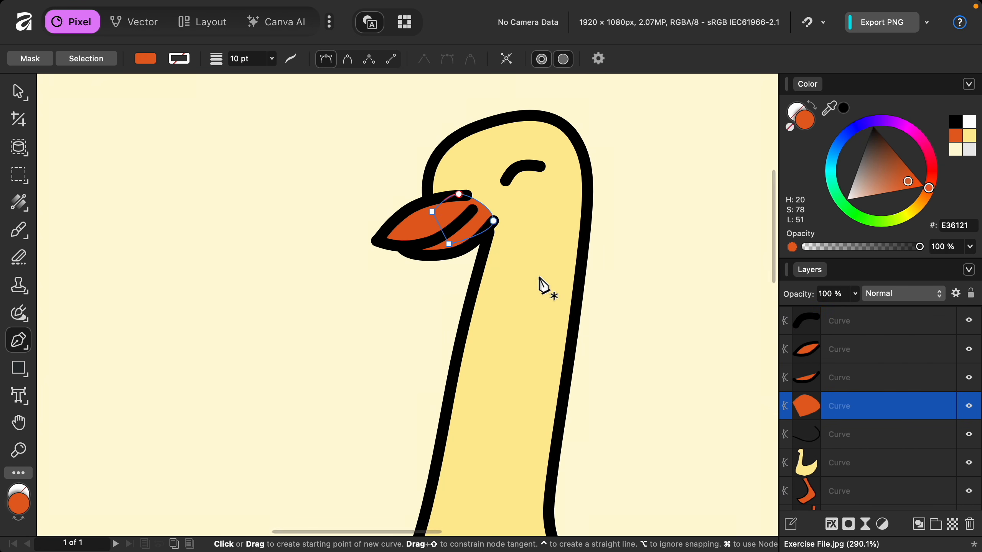
key("super+0")
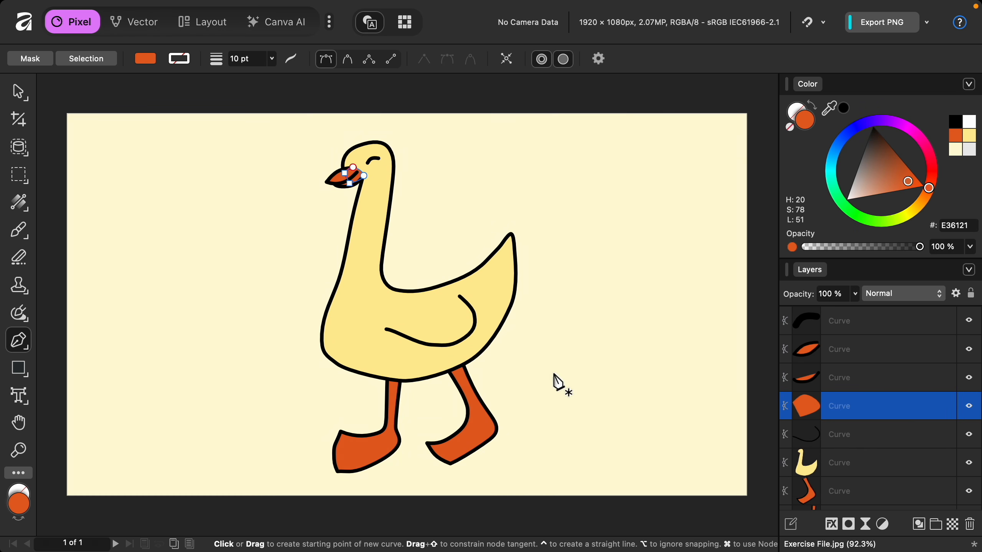
scroll(340, 213, "up", 3)
left_click_drag(385, 172, 377, 194)
left_click_drag(352, 316, 325, 362)
scroll(344, 344, "down", 3)
left_click_drag(343, 418, 357, 439)
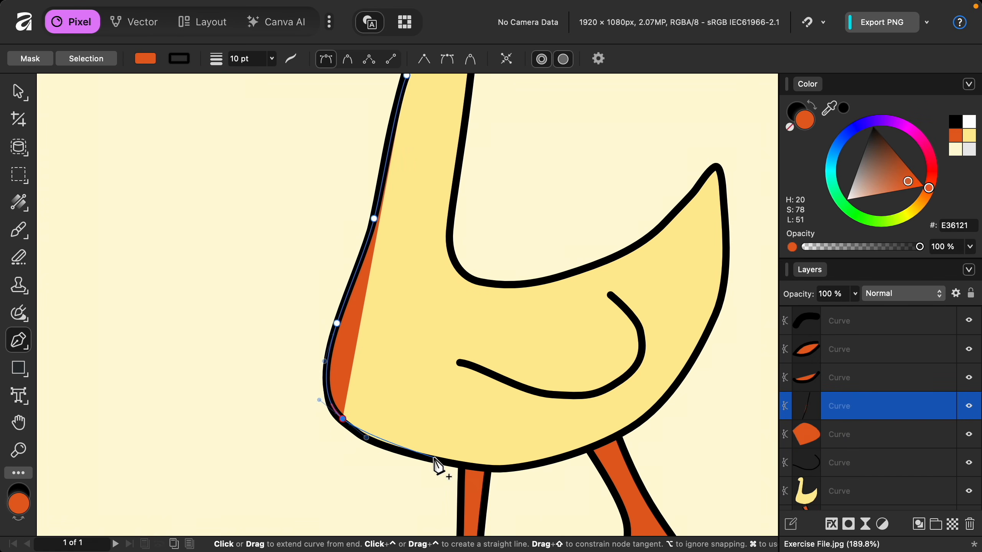
left_click_drag(436, 458, 480, 468)
left_click_drag(543, 463, 570, 462)
left_click_drag(641, 422, 669, 405)
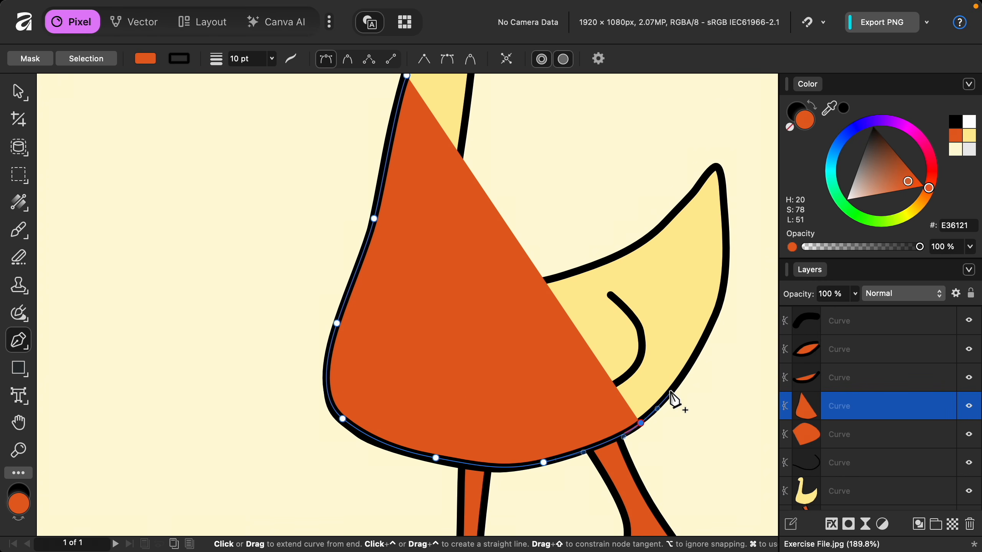
Turn the shadow path sharply below the tail and close it with an inner curve running under the wing and up the neck
left_click_drag(671, 392, 627, 404)
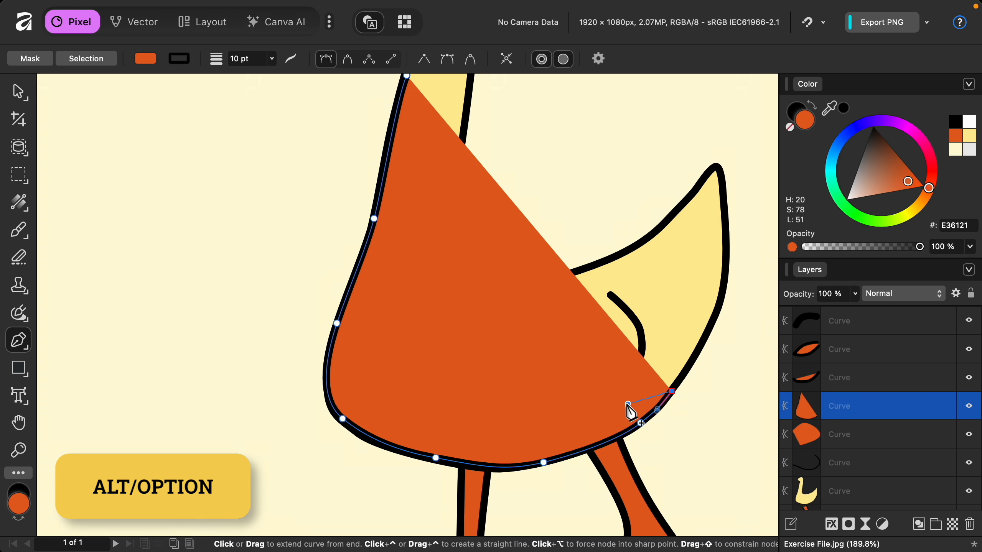
left_click_drag(514, 427, 439, 419)
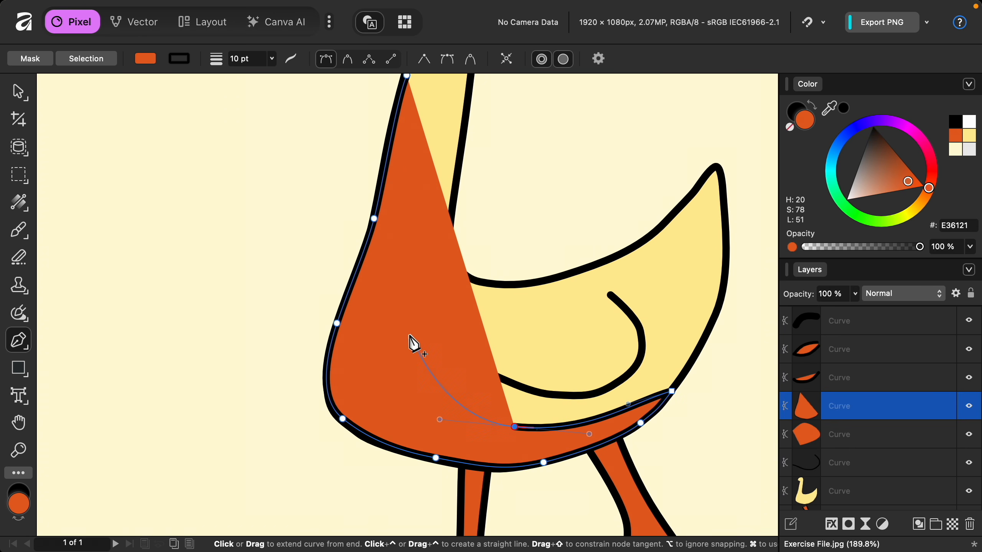
left_click_drag(410, 336, 406, 292)
scroll(406, 297, "up", 5)
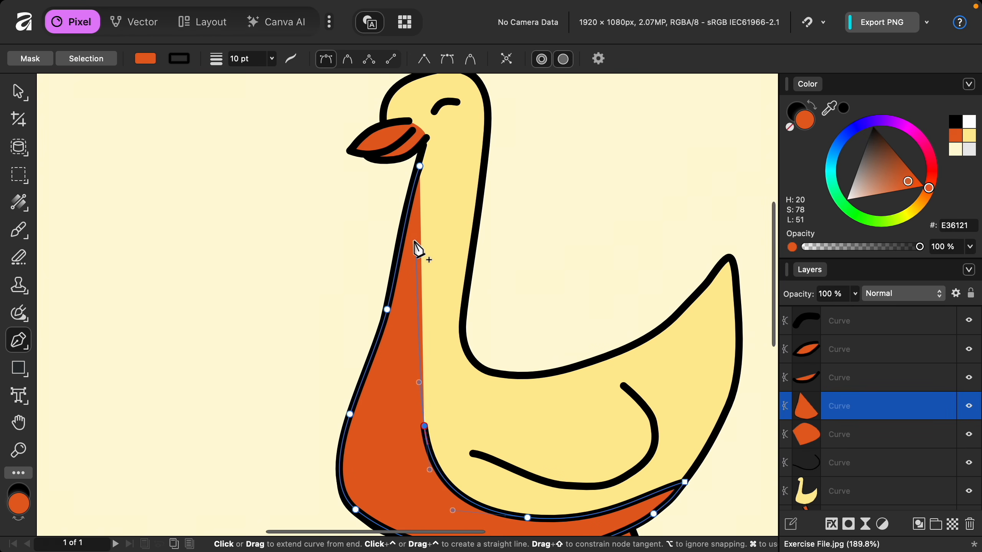
left_click_drag(415, 240, 425, 173)
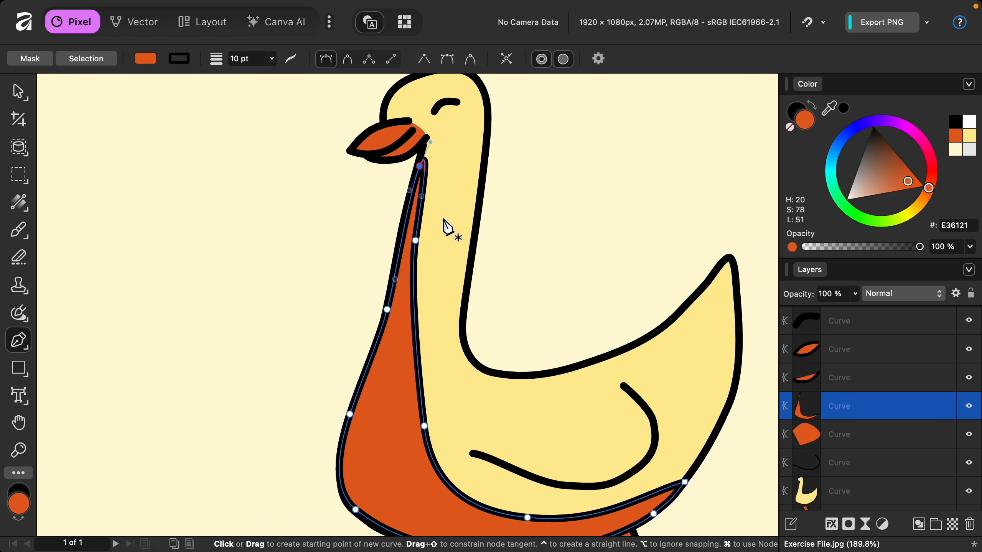
Remove the shadow shape's stroke and fill it with the darker yellow #EBD369
scroll(443, 220, "down", 5)
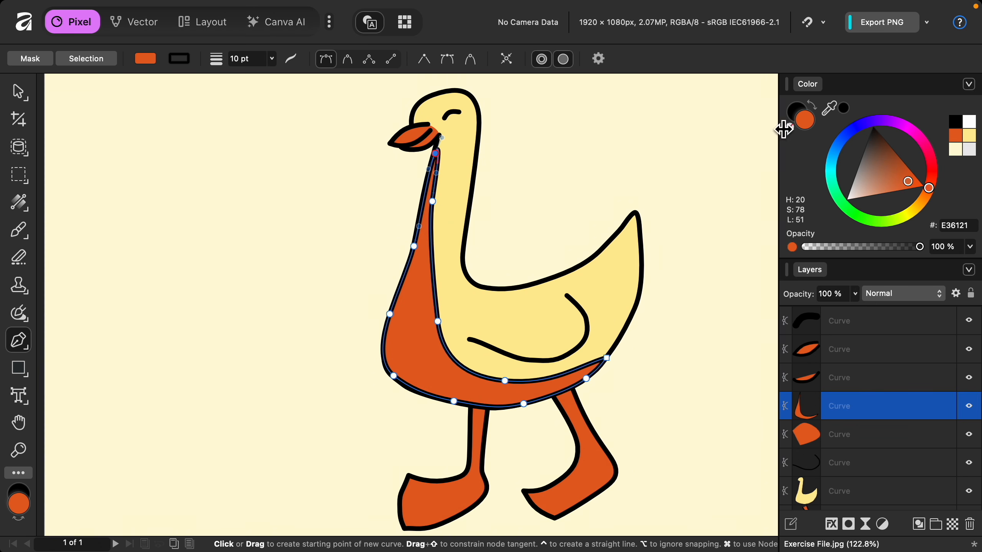
left_click(796, 110)
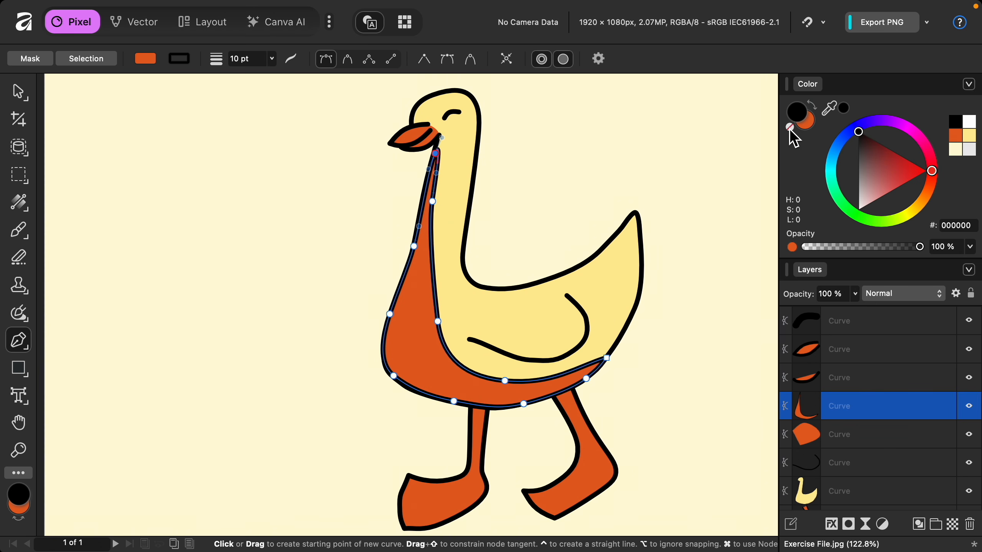
left_click(791, 128)
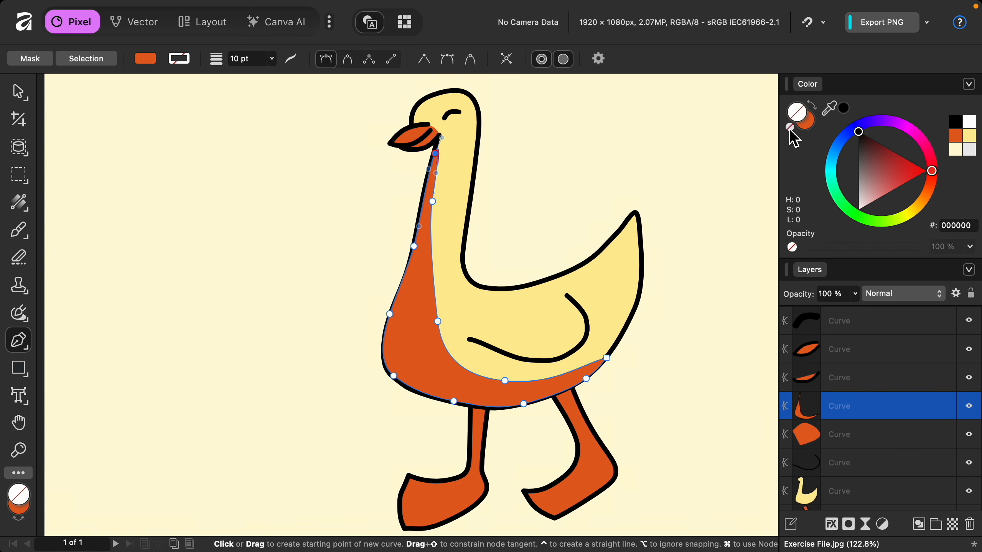
left_click(813, 124)
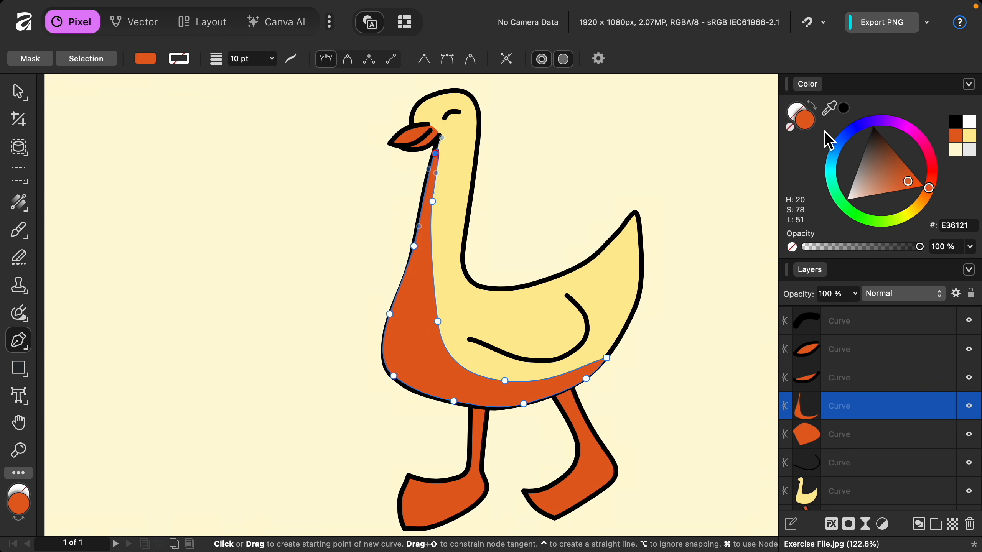
left_click(970, 136)
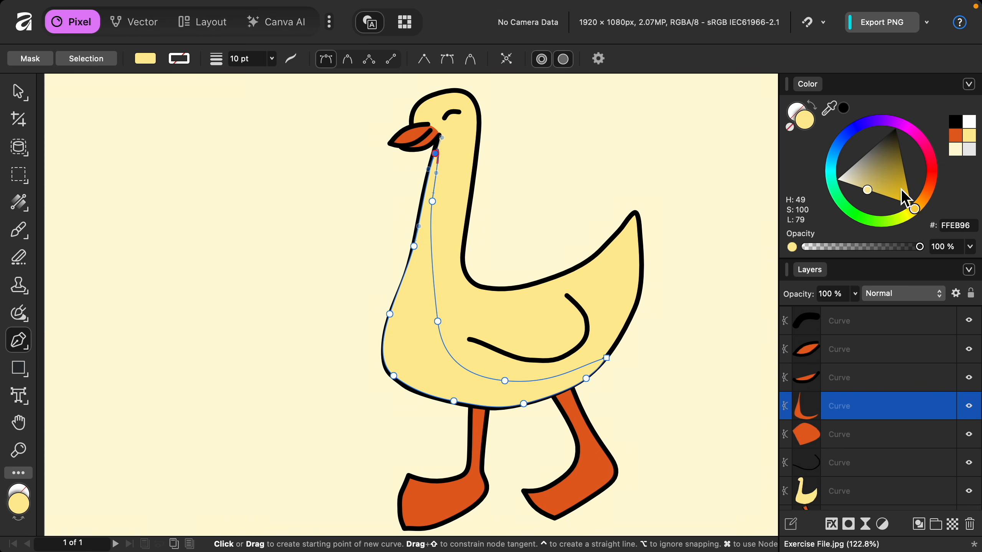
mouse_move(870, 199)
left_mouse_down()
mouse_move(877, 188)
mouse_move(884, 197)
mouse_move(879, 188)
left_mouse_up()
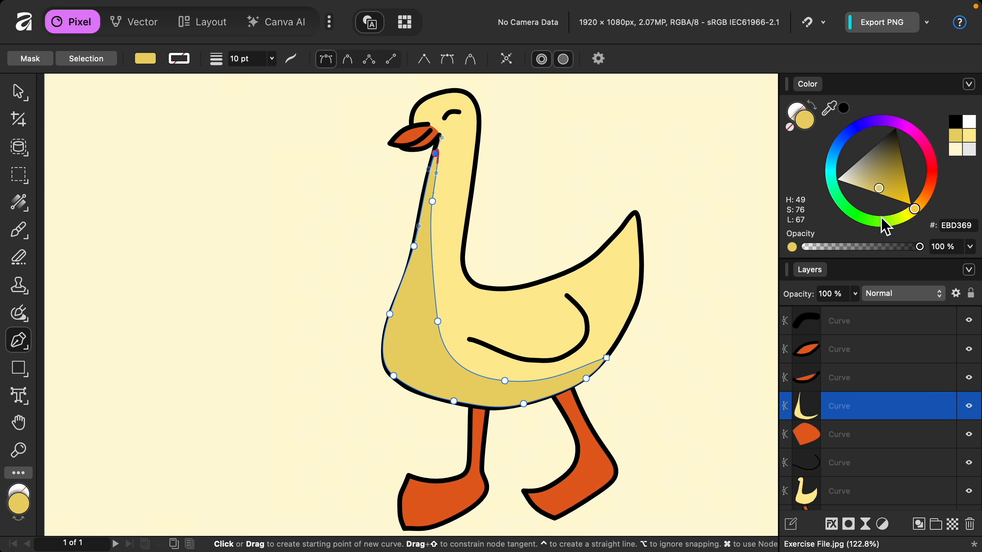
Clip the shadow curve inside the goose's body curve so the black body outline stays on top
scroll(894, 371, "down", 3)
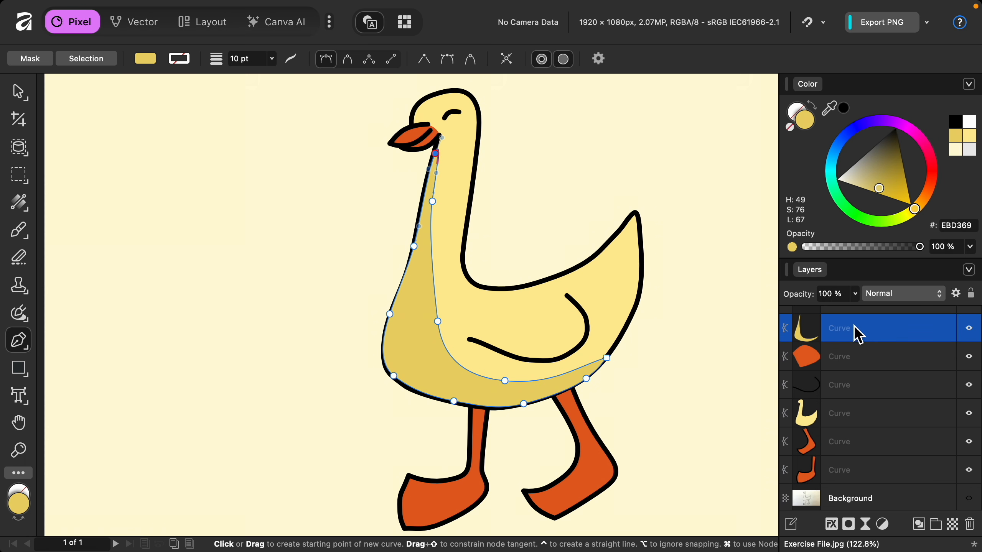
left_click_drag(860, 333, 852, 413)
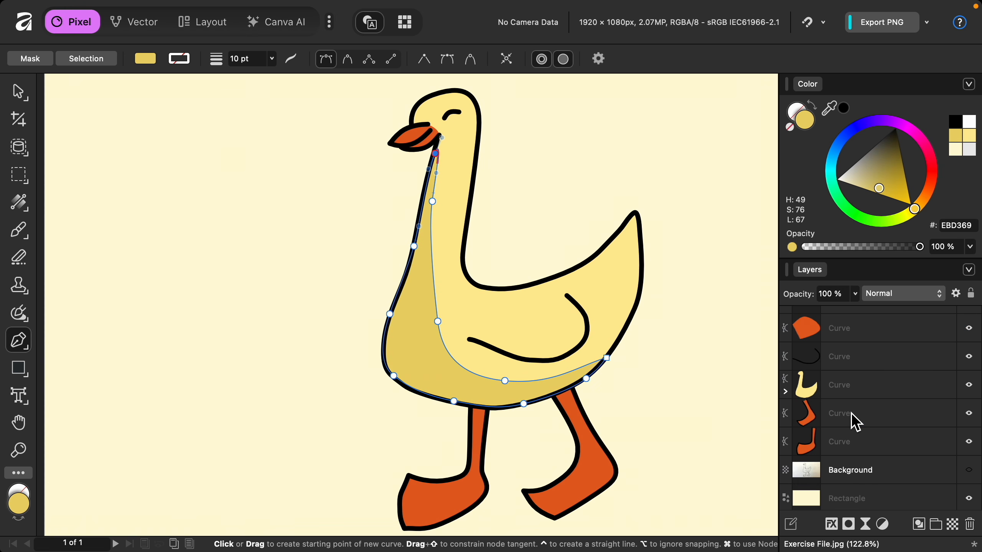
scroll(677, 405, "down", 1)
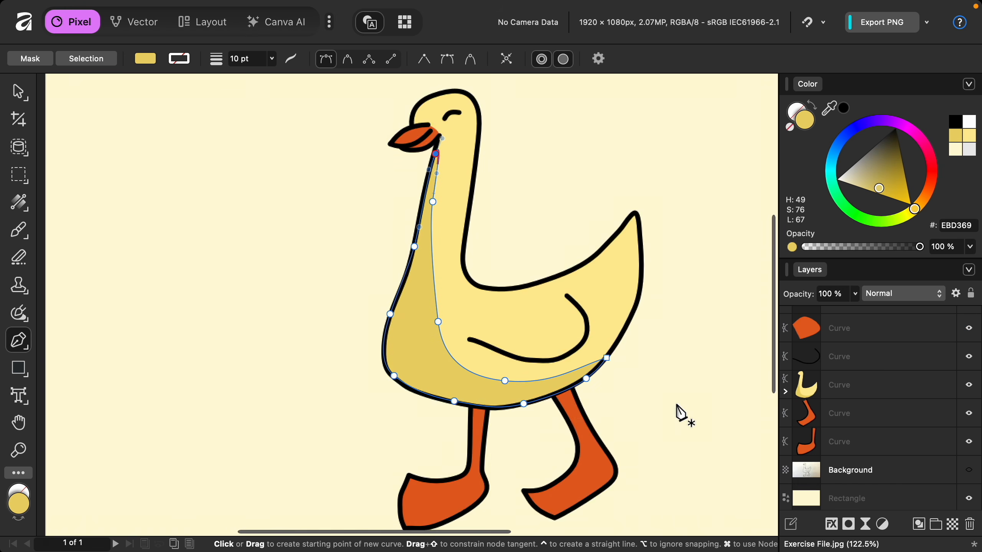
scroll(677, 411, "down", 3)
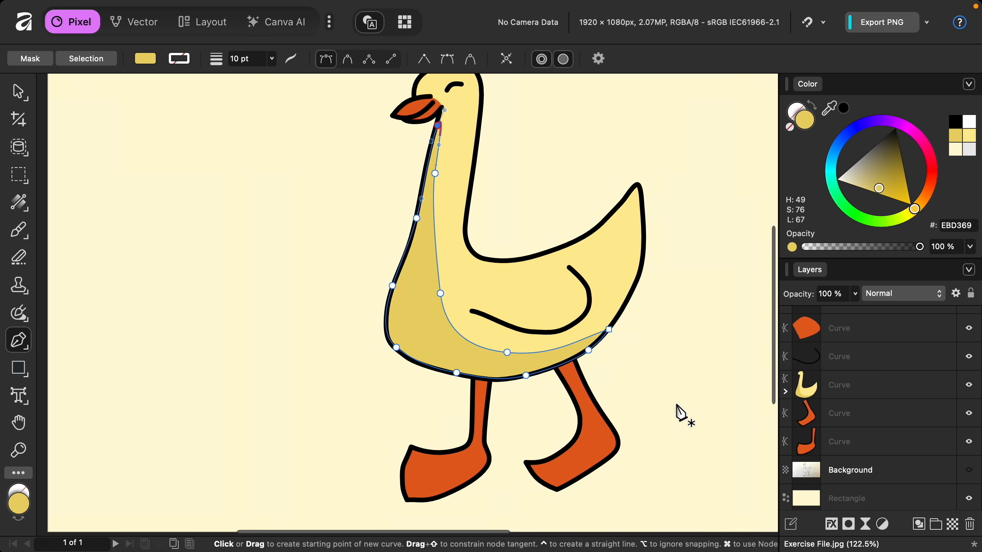
Start a Pen tool shadow shape on the left leg, tracing its outer edge from the belly down along the foot's upper edge to the corner
scroll(677, 414, "left", 2)
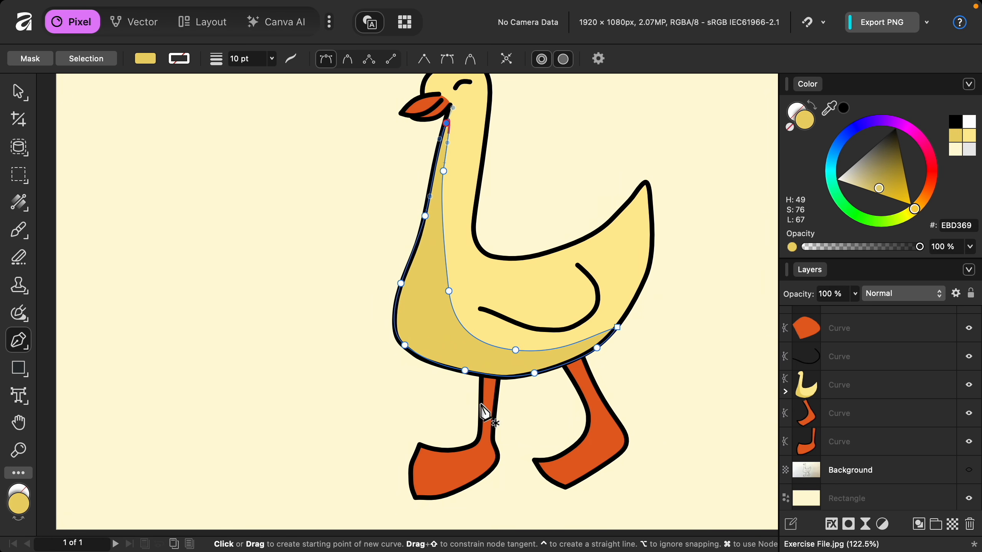
scroll(484, 411, "up", 5)
left_click(518, 283)
left_click(513, 392)
left_click(478, 419)
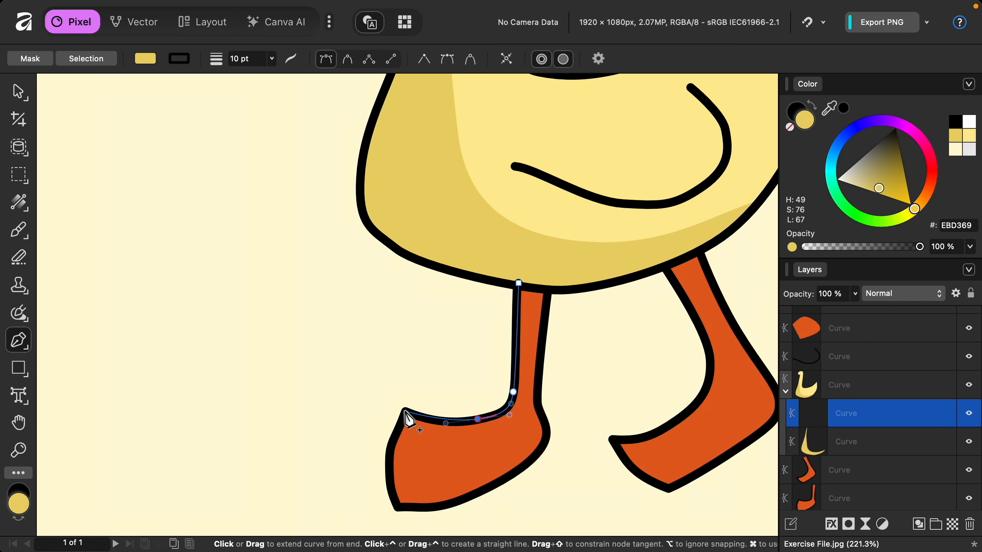
left_click(405, 412)
Continue the shadow path around the front and sole of the left foot and close it with an inner curve running up the leg
left_click_drag(389, 467, 389, 488)
scroll(389, 486, "down", 2)
left_click(391, 469)
left_click_drag(438, 469, 509, 432)
left_click_drag(517, 373, 518, 331)
left_click(523, 252)
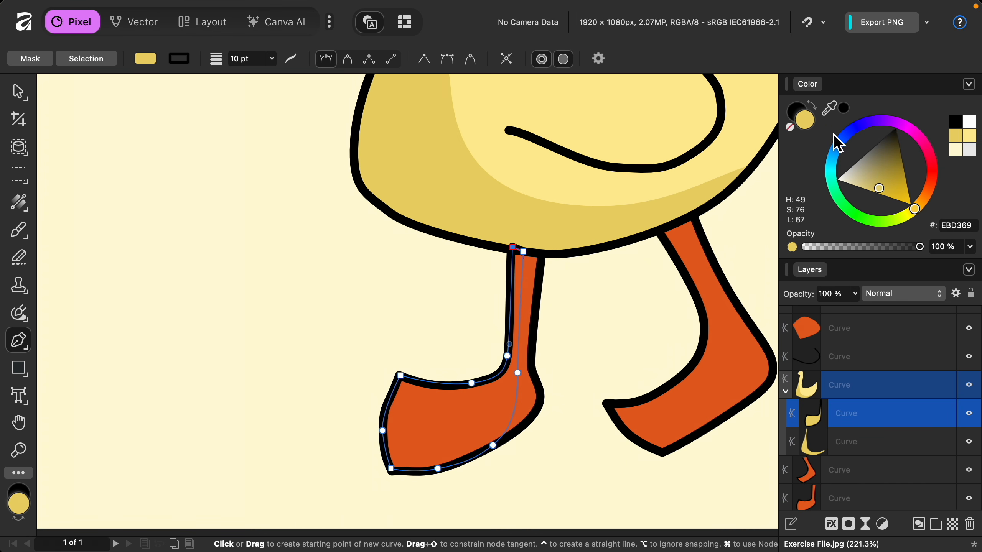
Sample the leg's orange as the shadow's fill, darken it to #9D512B and clip the shadow inside the left leg's curve
left_click_drag(835, 117, 731, 352)
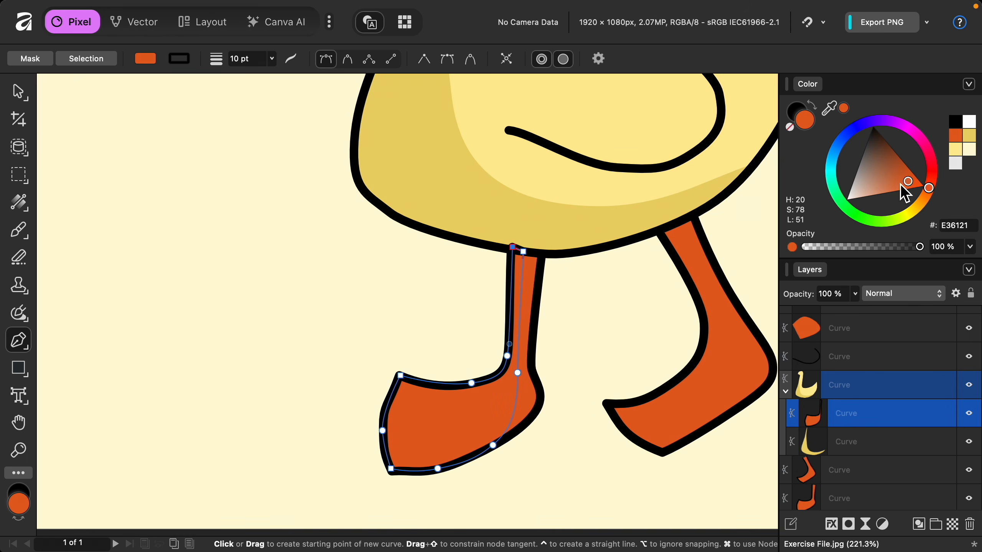
left_click_drag(909, 181, 890, 166)
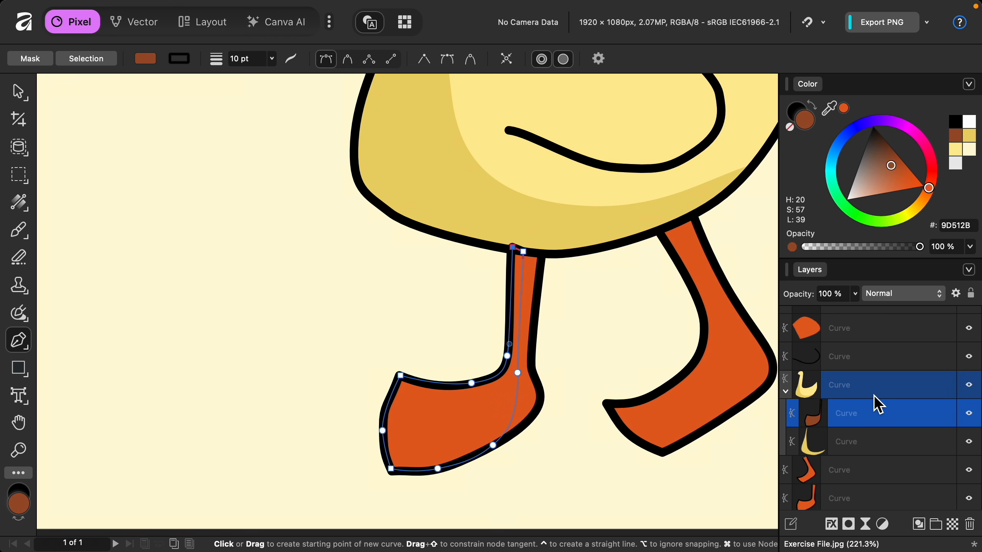
scroll(845, 420, "down", 2)
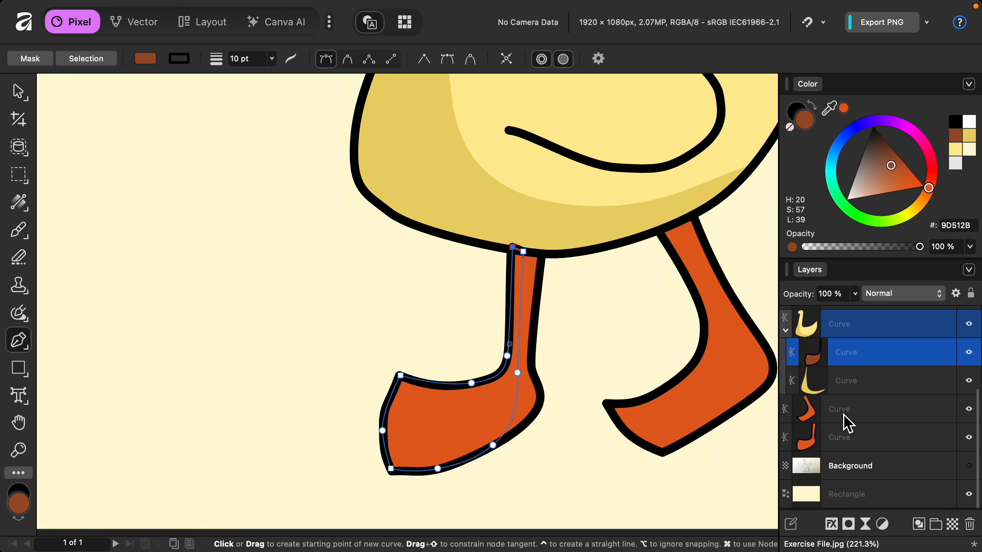
left_click_drag(843, 359, 835, 445)
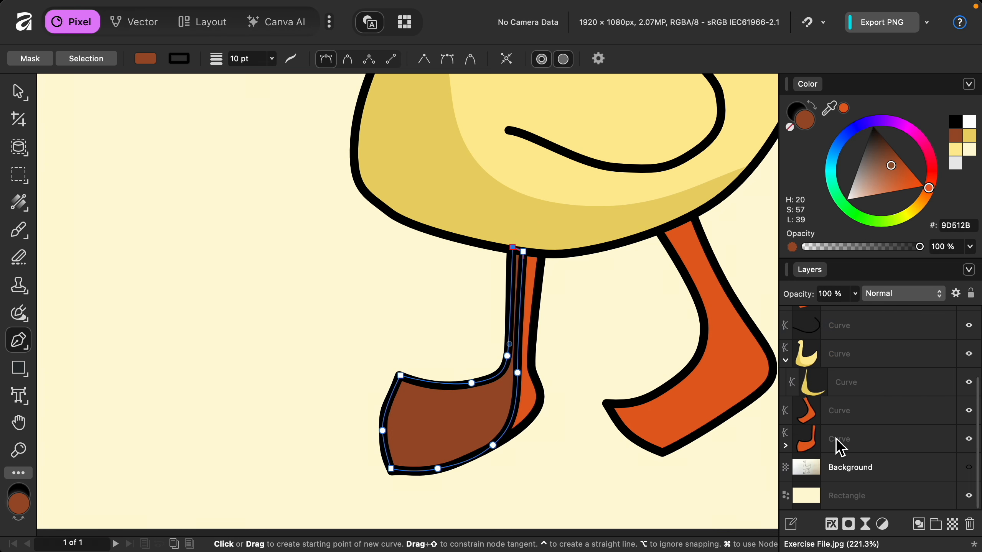
Change the left leg shadow's fill to the more saturated #A83800 and remove its stroke
left_click_drag(892, 171, 904, 172)
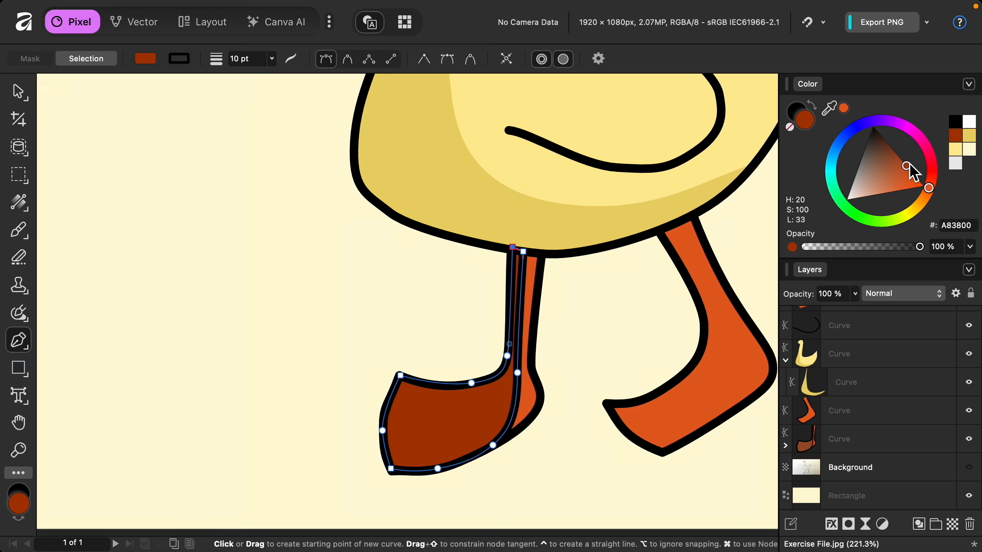
left_click(795, 113)
left_click(791, 129)
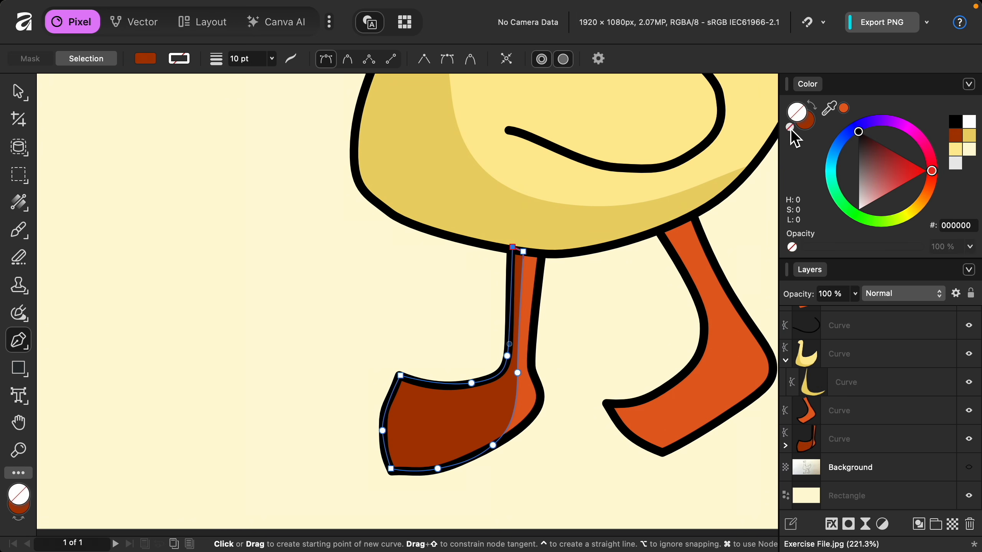
Reshape the inner edge of the left leg's shadow with the Node Tool, bending its lower part toward the heel
scroll(698, 332, "down", 3)
scroll(699, 333, "up", 2)
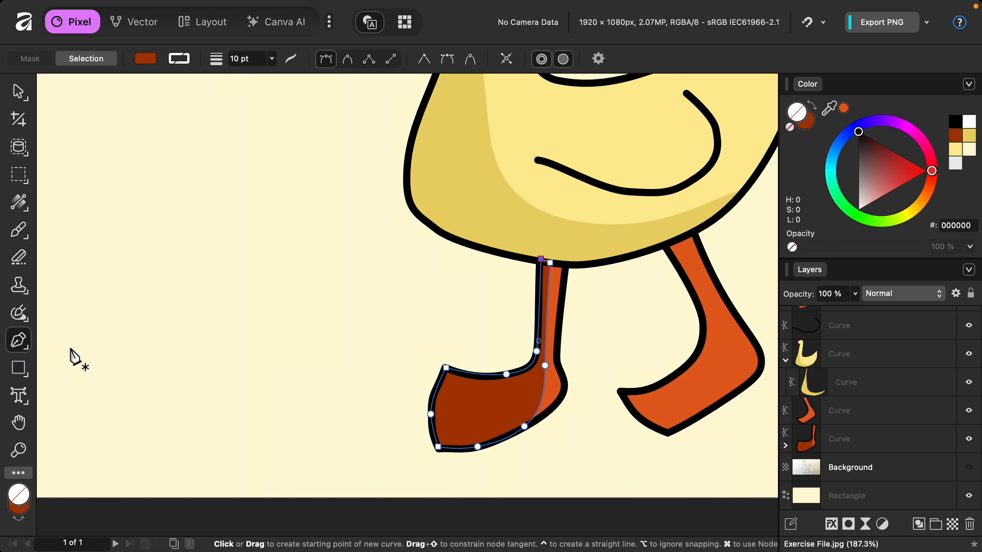
left_click(28, 351)
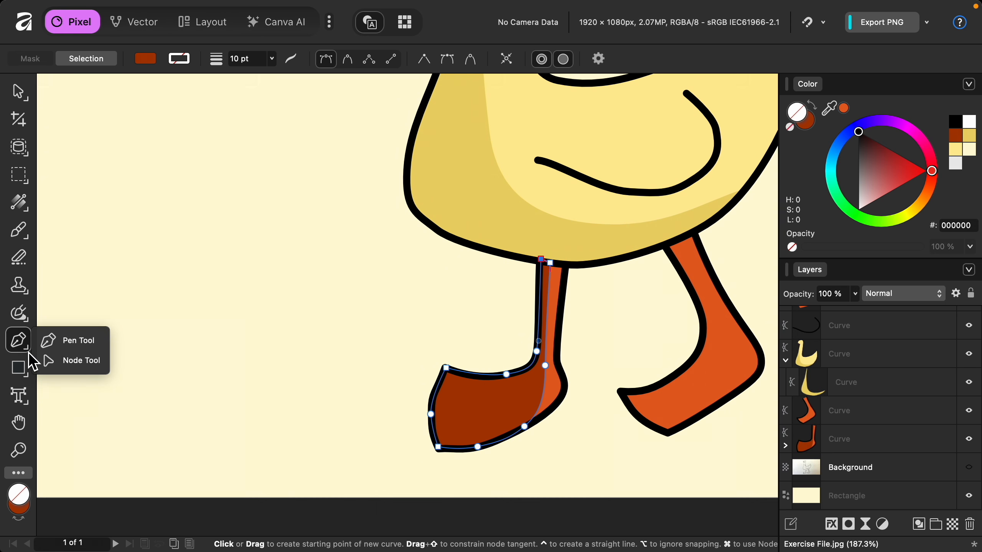
left_click(82, 361)
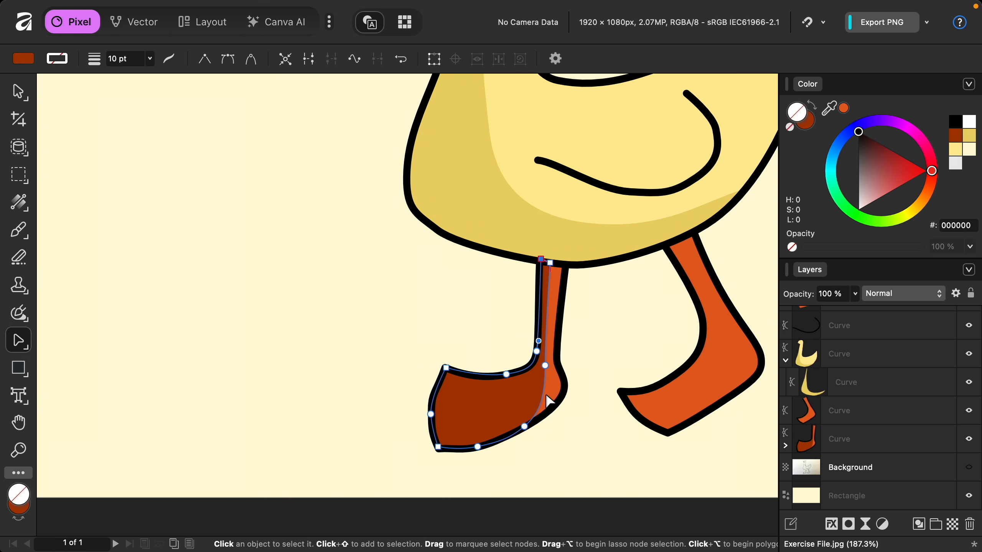
left_click(551, 411)
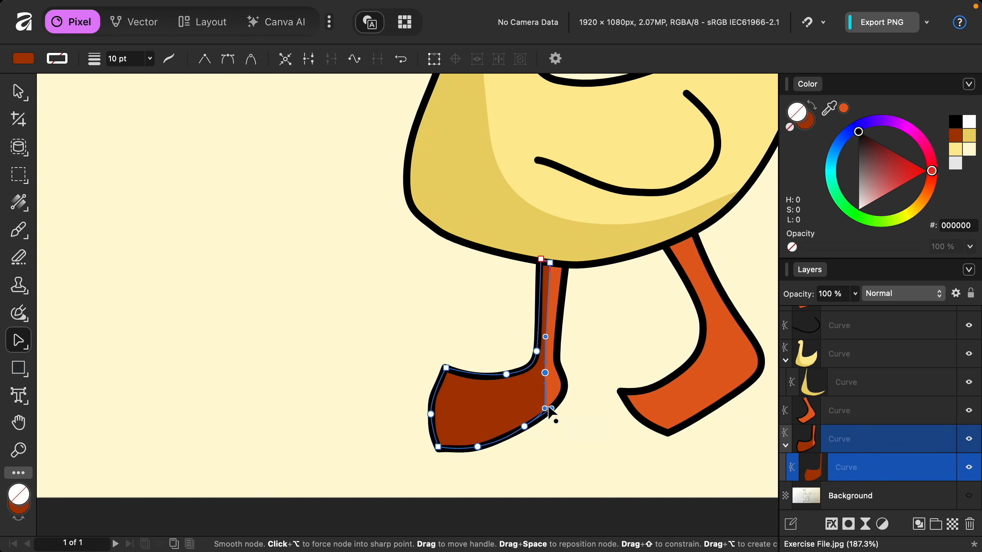
Start a Pen tool shadow shape on the right leg, tracing its inner bend from the belly down around the front of the foot
scroll(607, 341, "right", 3)
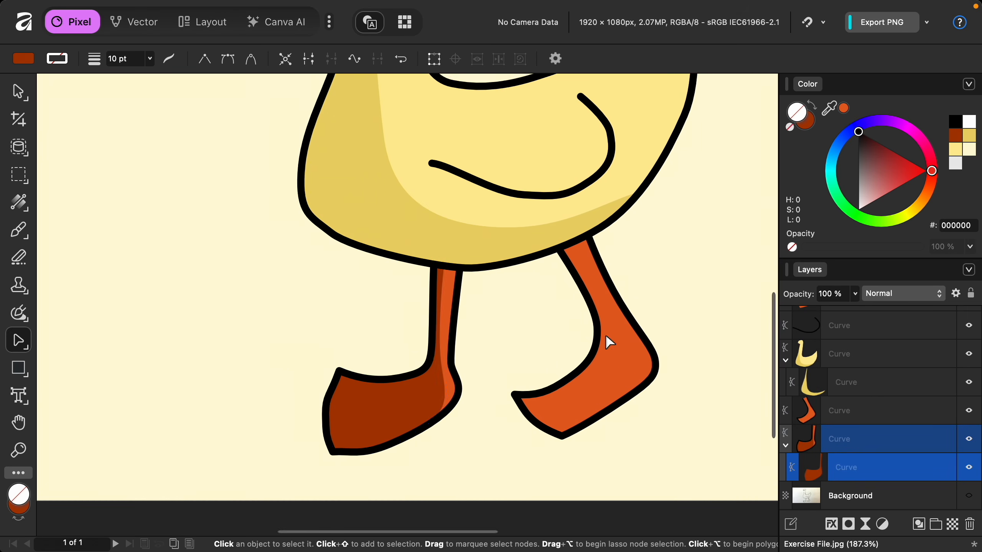
left_click(18, 341)
left_click(62, 346)
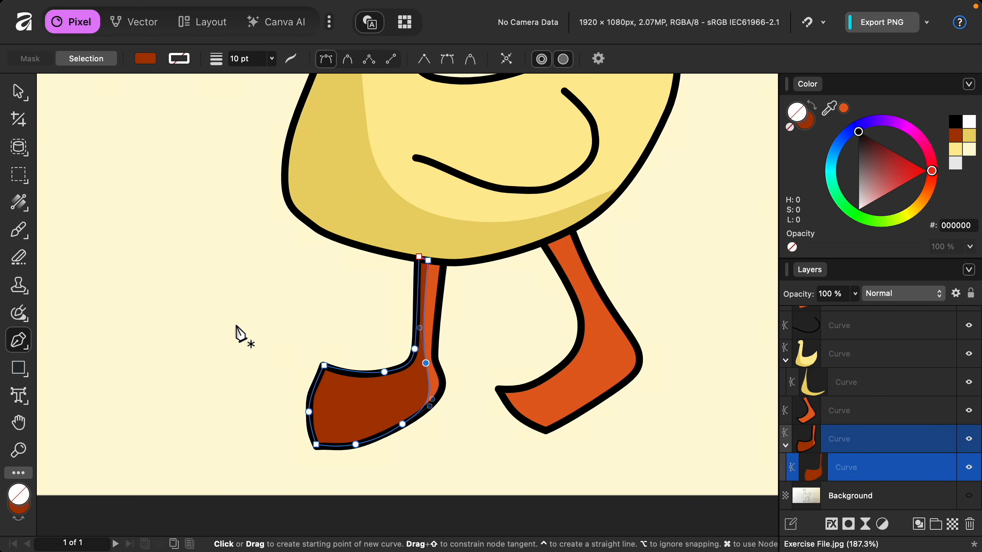
left_click(543, 243)
left_click_drag(580, 314, 582, 331)
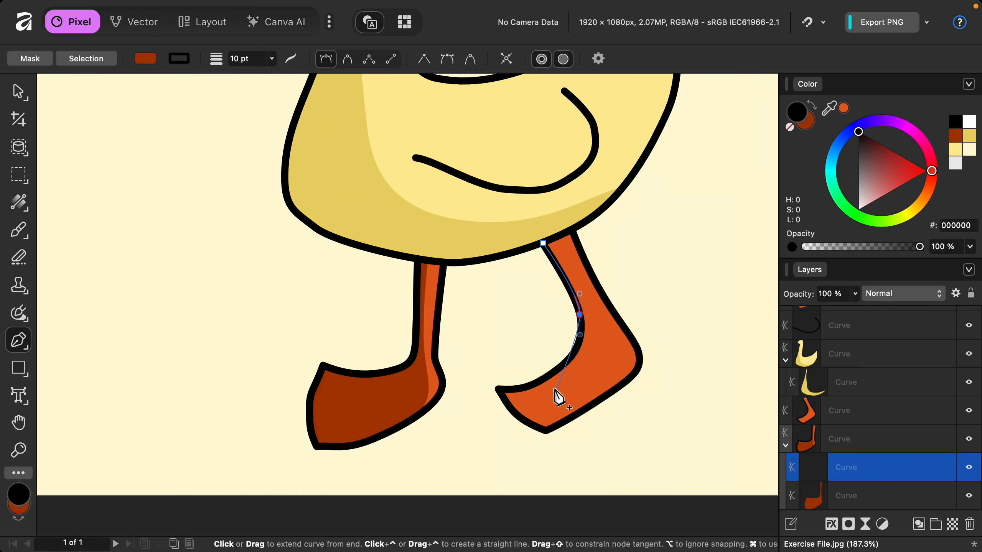
left_click_drag(559, 367, 508, 405)
left_click(546, 431)
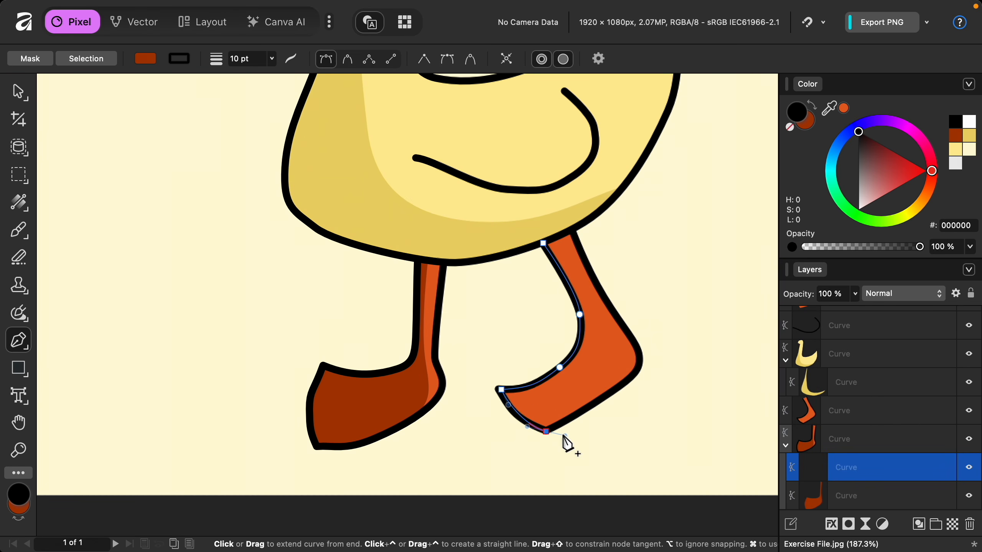
Continue the right leg's shadow along the sole and close it with an inner curve running up the leg to the belly
left_click(609, 393)
left_click_drag(611, 335, 589, 311)
left_click(555, 237)
left_click(543, 243)
Clip the new shadow inside the right leg's curve and remove its stroke
scroll(879, 403, "down", 2)
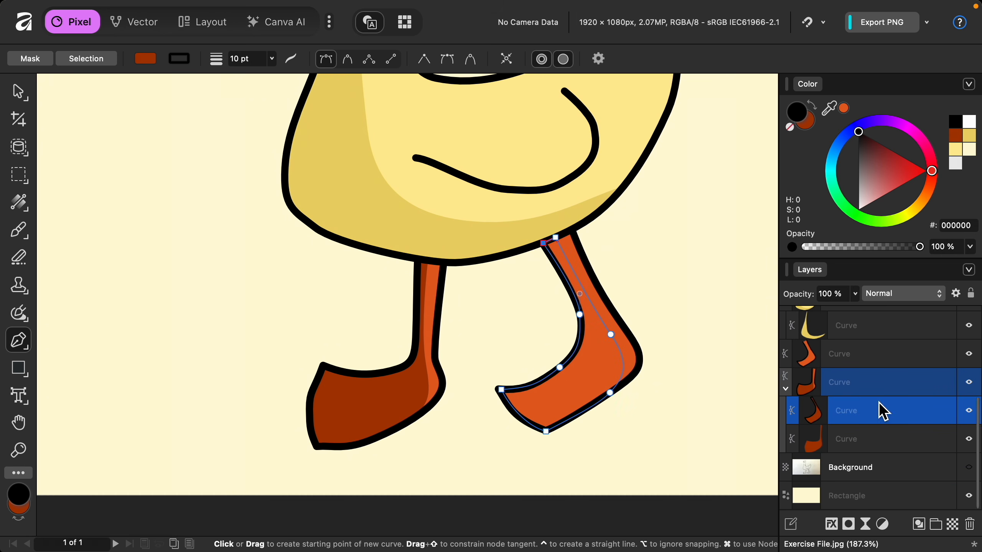
left_click_drag(879, 403, 853, 357)
left_click(789, 127)
key("super+d")
scroll(696, 239, "down", 8)
scroll(696, 240, "left", 1)
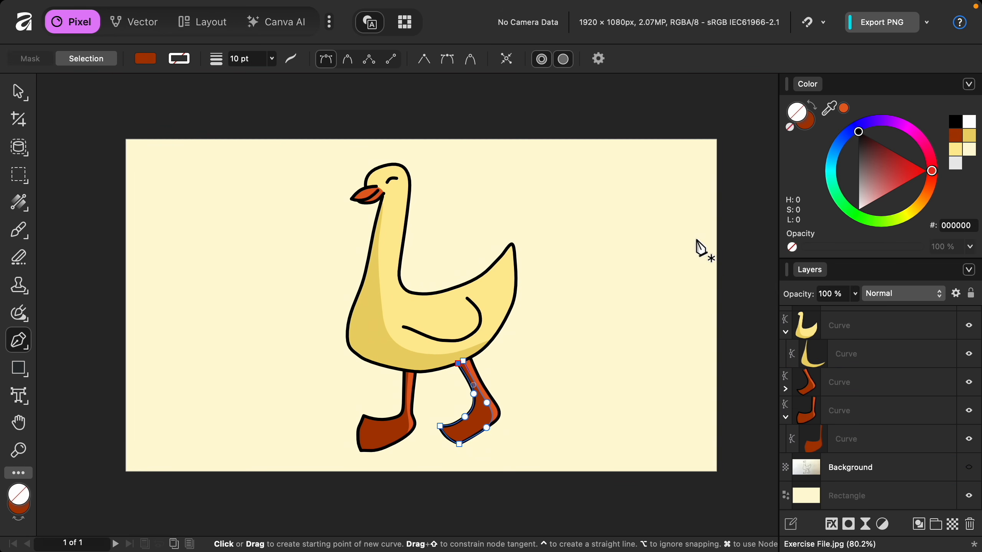
Lighten the background rectangle's fill to the paler cream #FFFCEA
left_click(877, 492)
left_click(806, 122)
left_click_drag(849, 182, 844, 180)
Shift the goose's body fill to a warm light orange and its clipped shadow to a matching darker orange
scroll(847, 354, "up", 2)
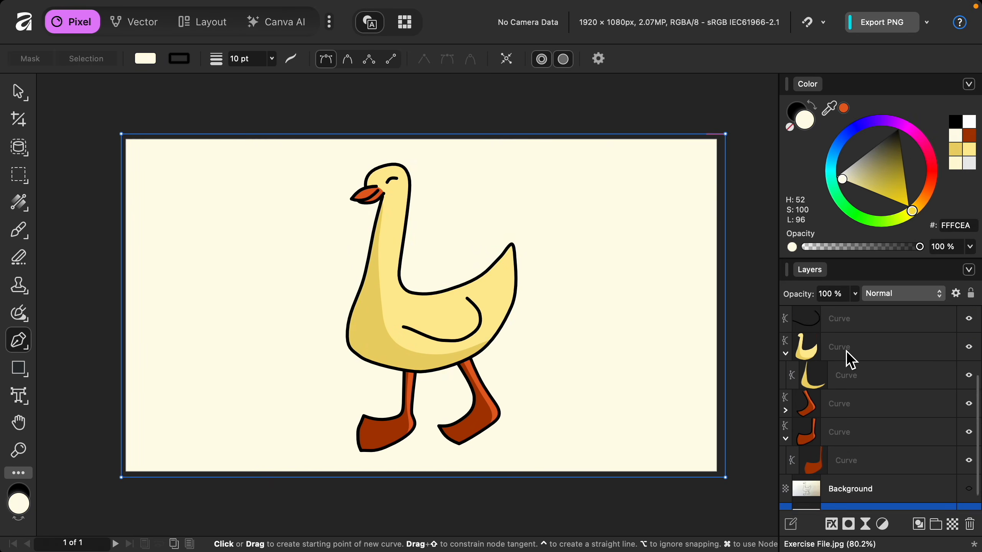
left_click(847, 387)
left_click_drag(917, 211, 928, 207)
left_click(866, 419)
mouse_move(869, 192)
left_mouse_down()
mouse_move(936, 182)
mouse_move(904, 177)
left_mouse_up()
Select the beak curves together with both leg curves and shift their orange fill toward red
scroll(860, 321, "up", 2)
left_click(855, 349)
left_click(849, 405, "shift")
scroll(849, 406, "down", 3)
left_click(854, 411, "super")
left_click(855, 439, "super")
Select the clipped shadows of both legs and recolour them to the dark red #AE391D, then switch to the Hand tool
left_click(786, 418)
left_click(843, 440)
left_click(844, 487, "super")
left_click(957, 139)
key("h")
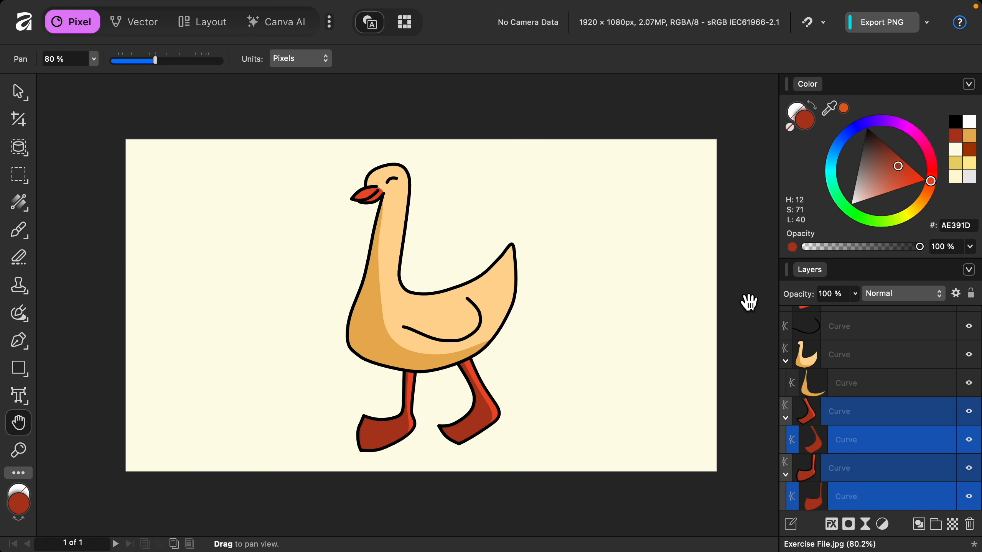